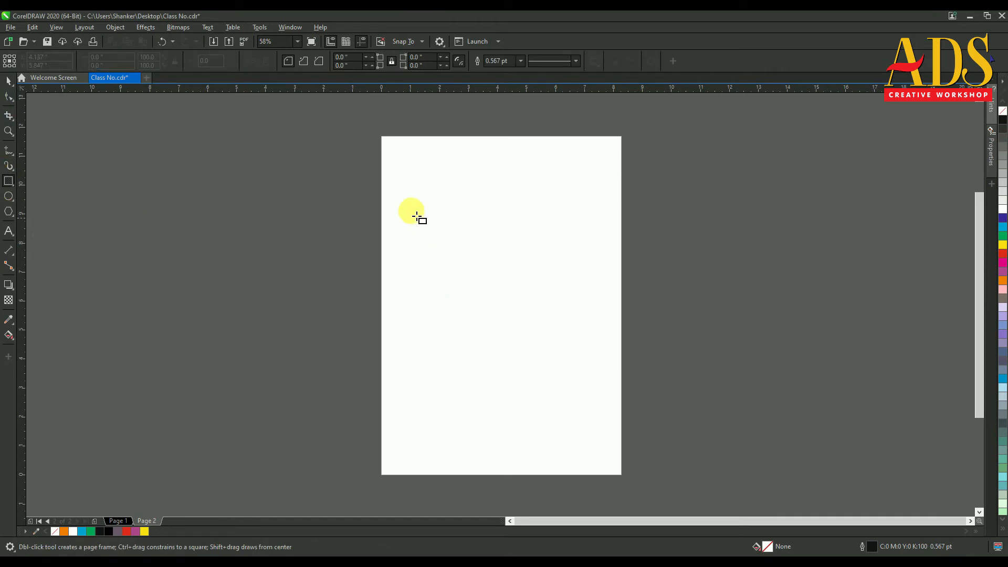
Step: Draw a square about 0.94 inches per side near the page's upper-left corner and move it off the page onto the desktop area
drag(403, 187, 434, 221)
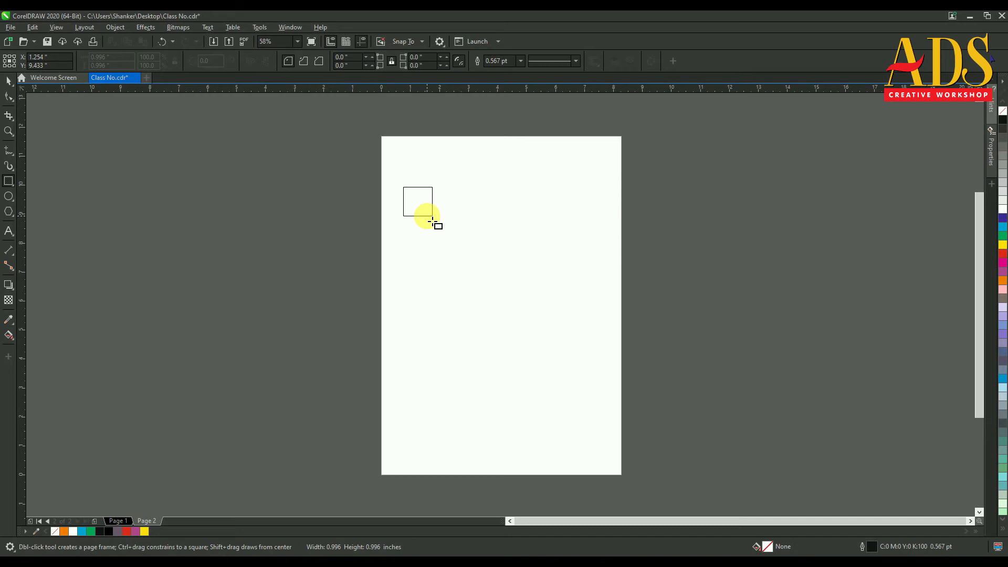
drag(432, 220, 432, 219)
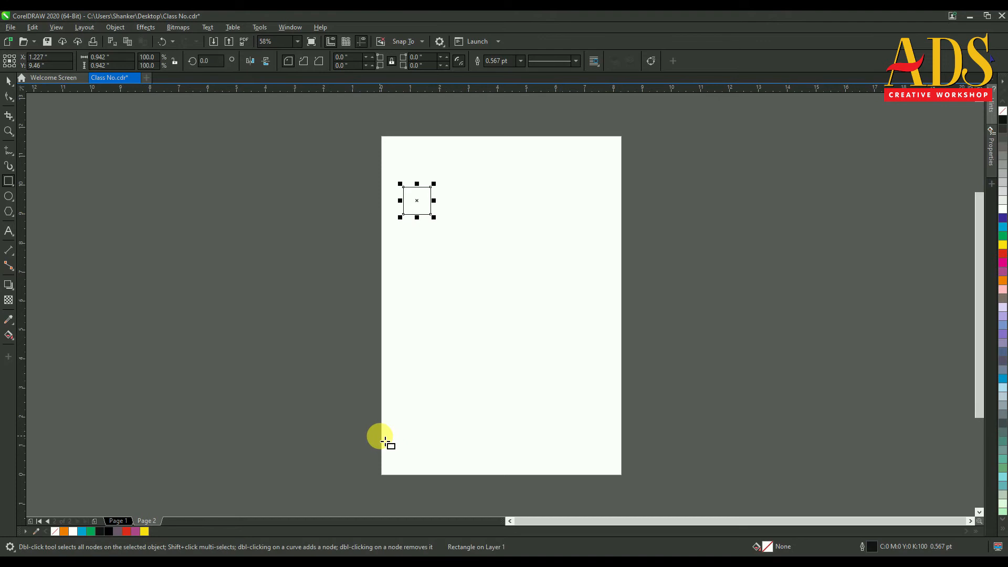
click(8, 81)
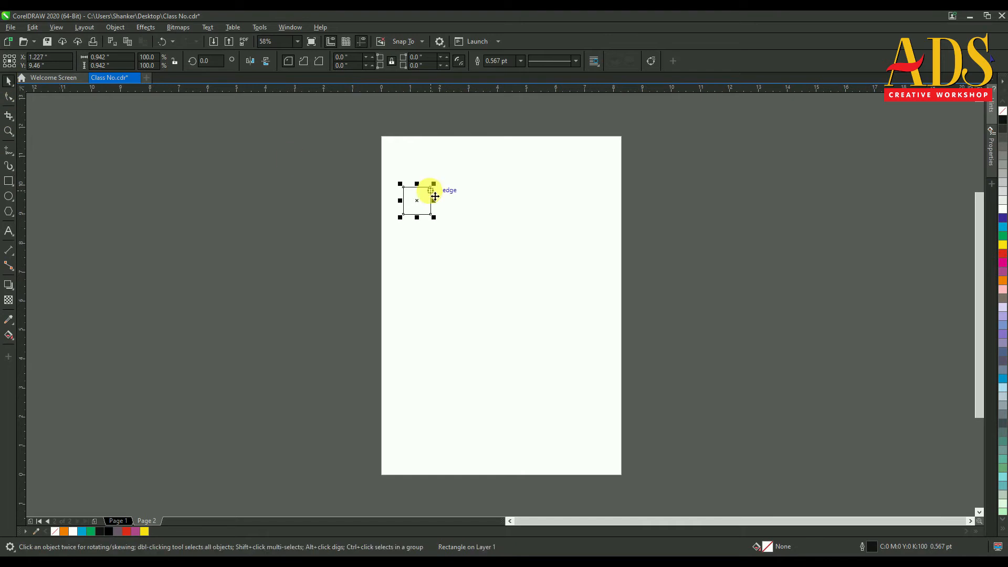
drag(417, 201, 239, 209)
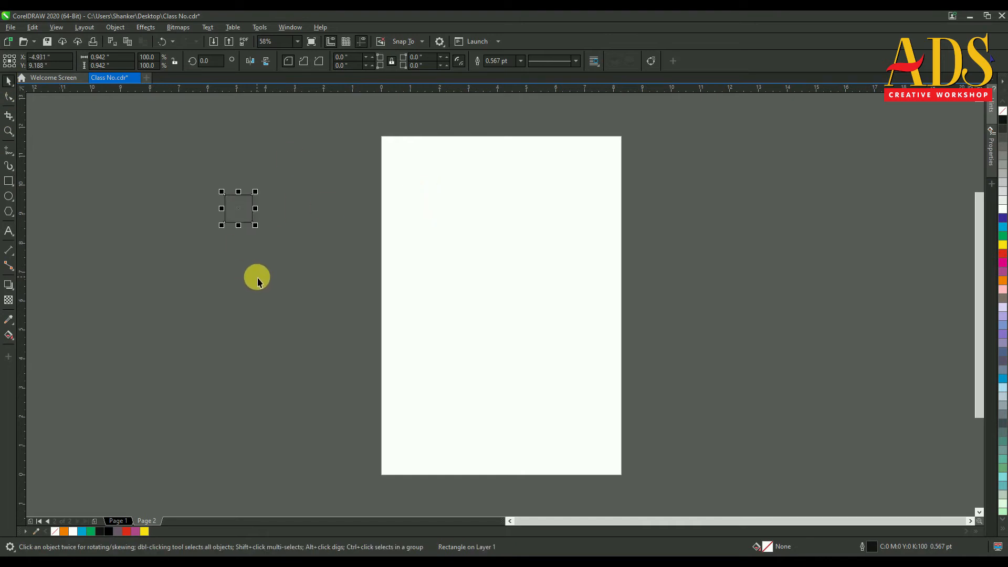
Step: Try yellow and green fills on the square, fill it white, and move it back near the page's upper-left corner
click(1003, 209)
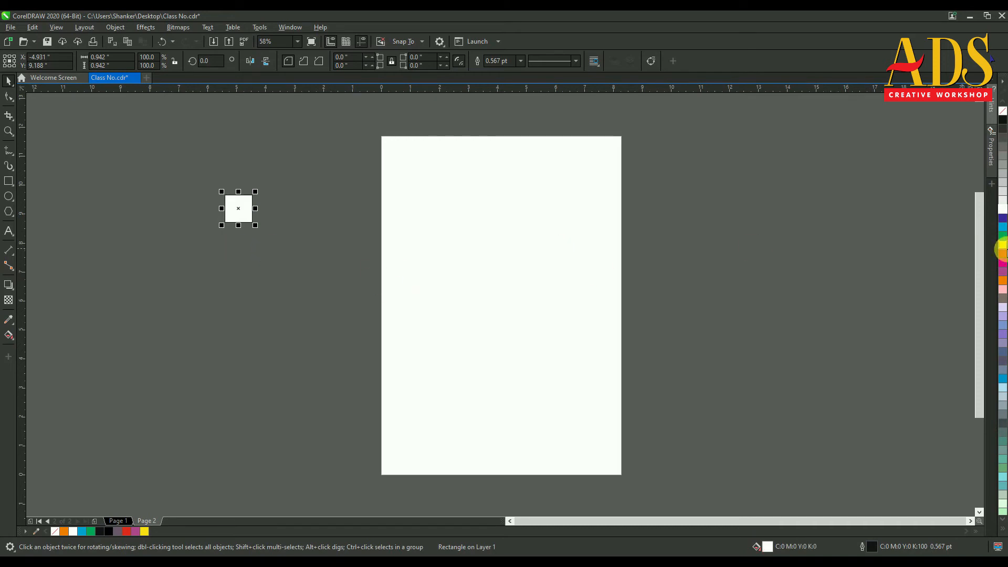
click(1003, 210)
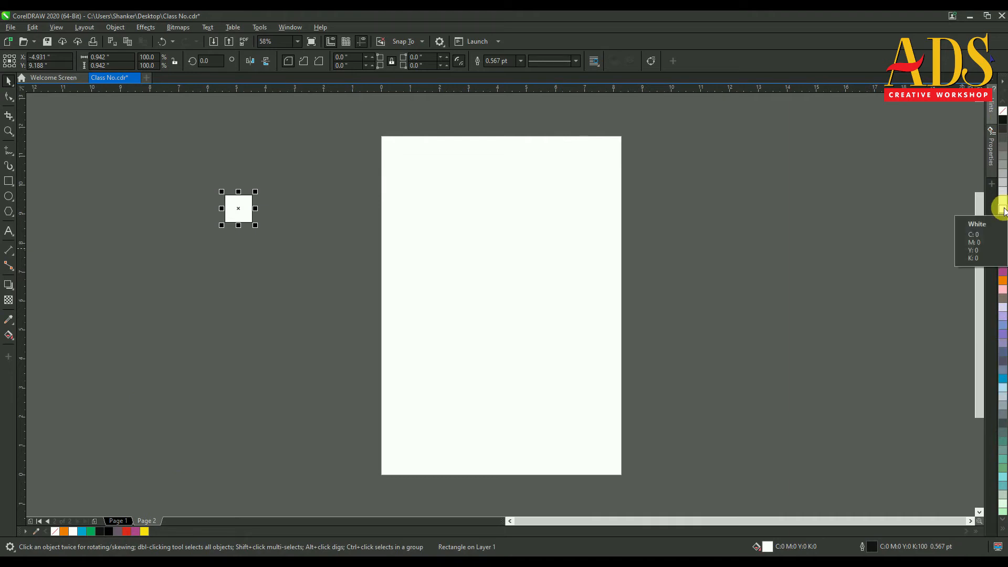
click(1003, 255)
click(1003, 243)
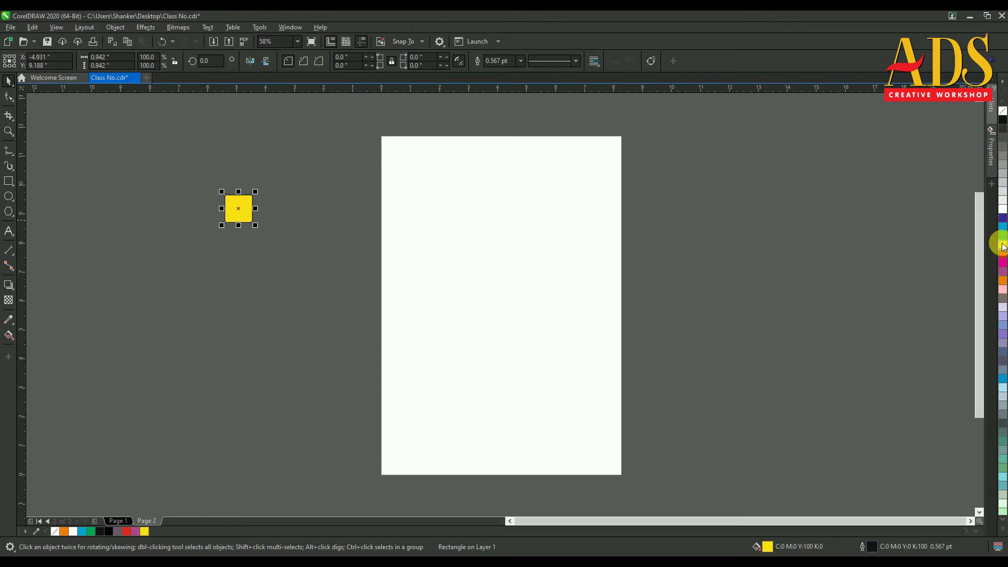
click(1003, 235)
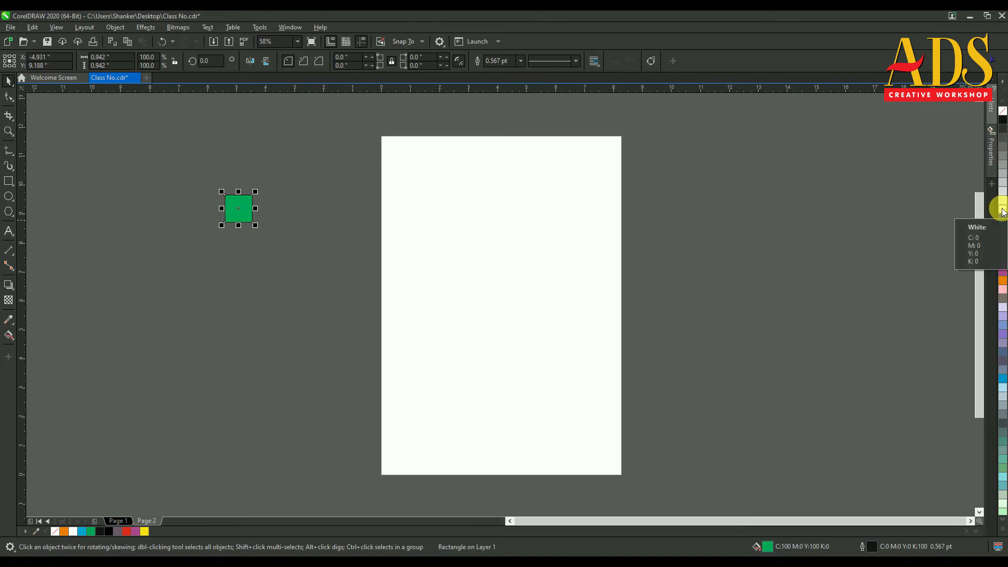
click(1003, 211)
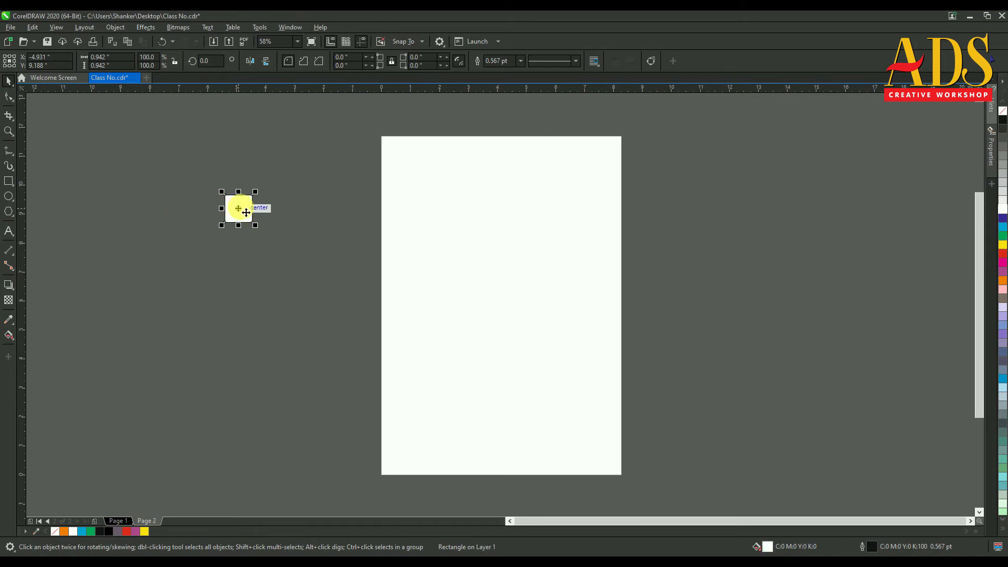
drag(243, 214, 416, 195)
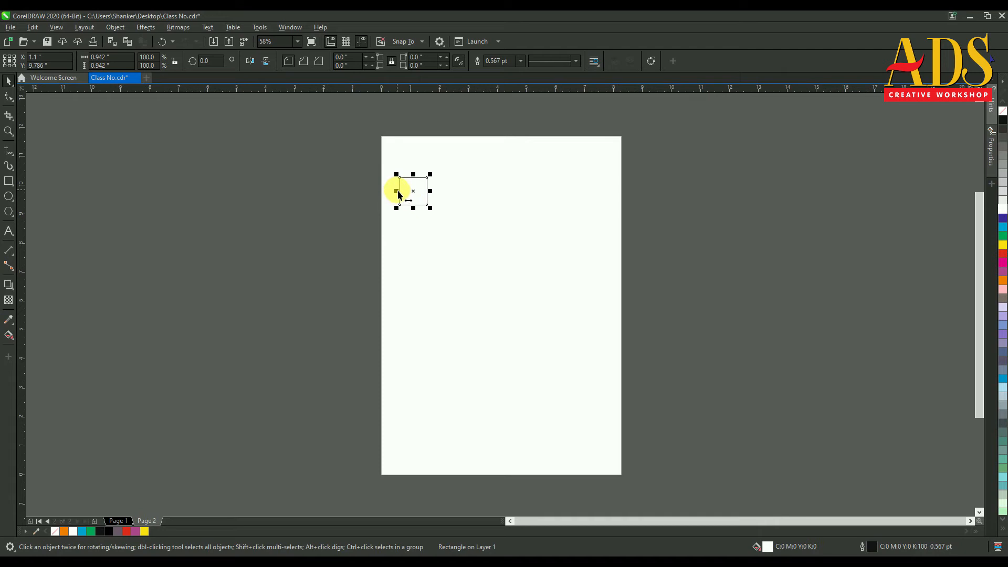
Step: Create a mirrored copy of the white square directly to its right and fill the copy black
drag(397, 193, 446, 196)
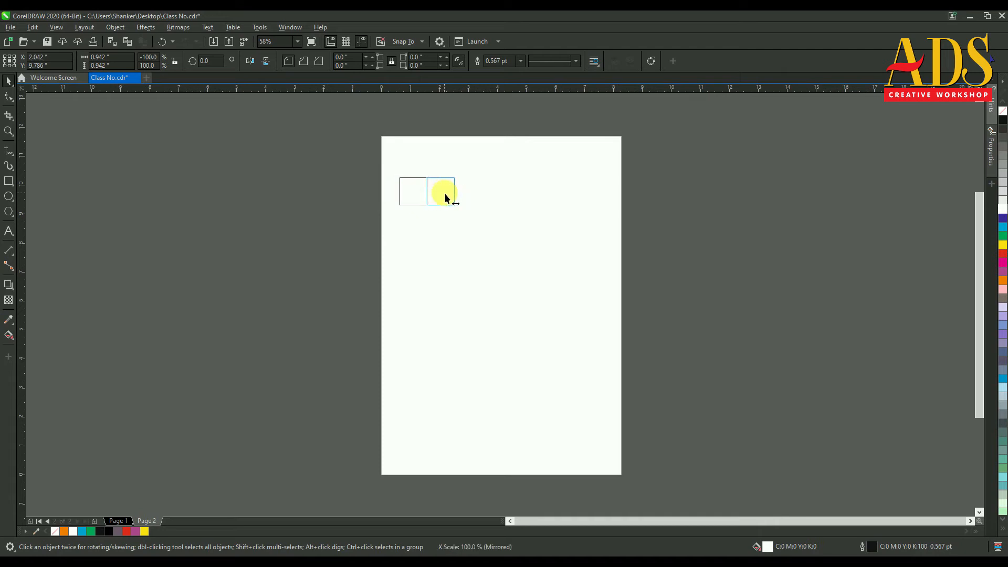
key(ctrl)
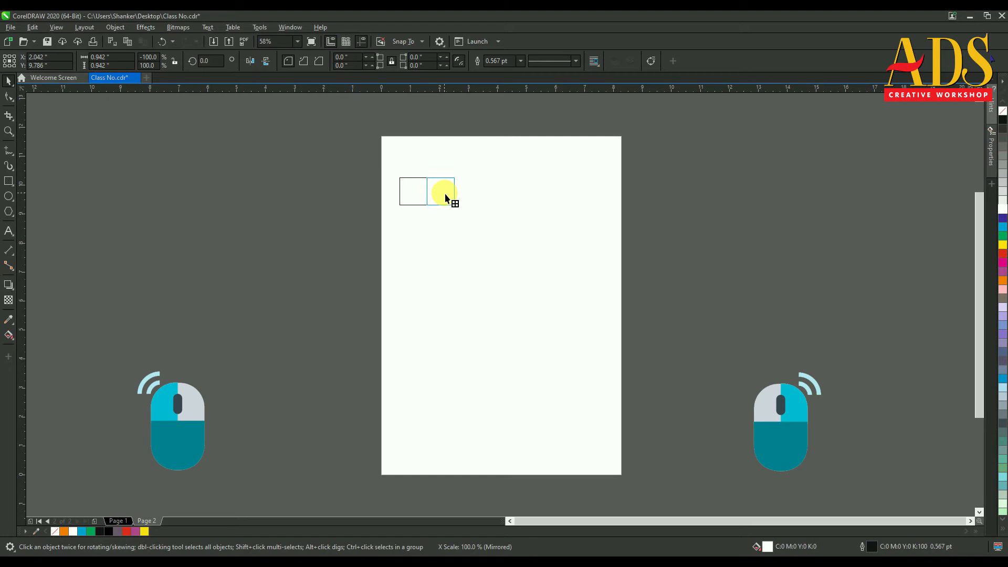
drag(443, 193, 443, 193)
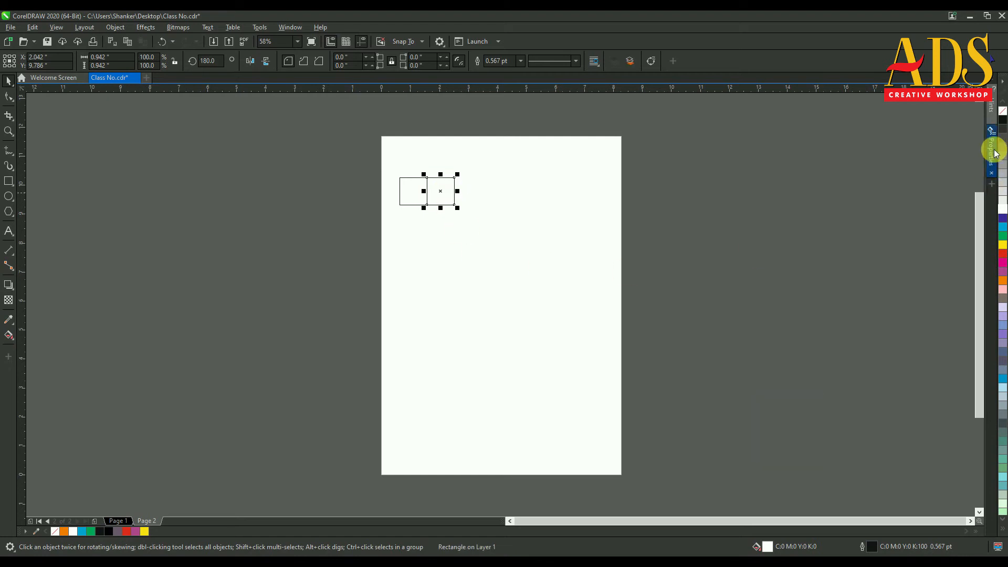
click(1002, 122)
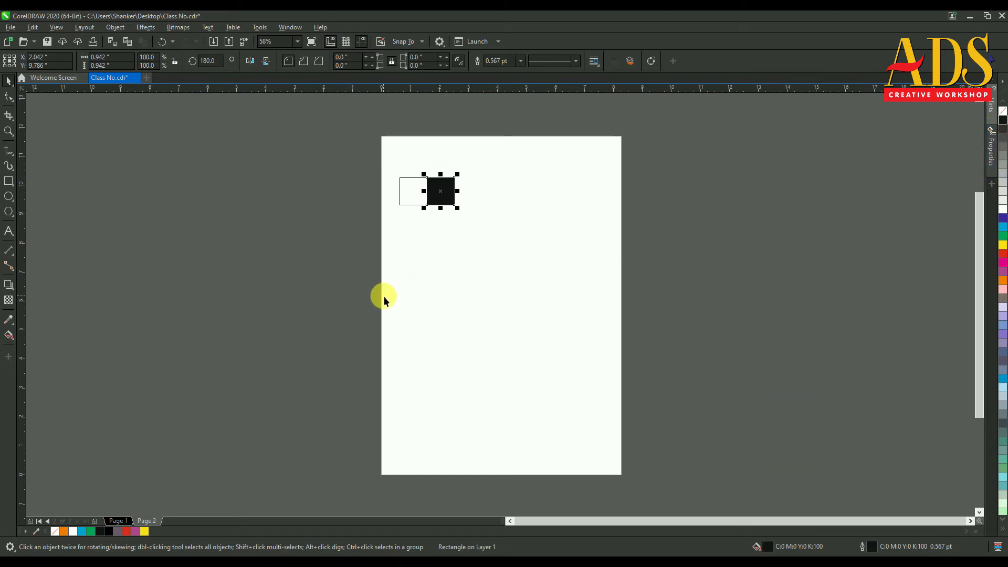
click(362, 162)
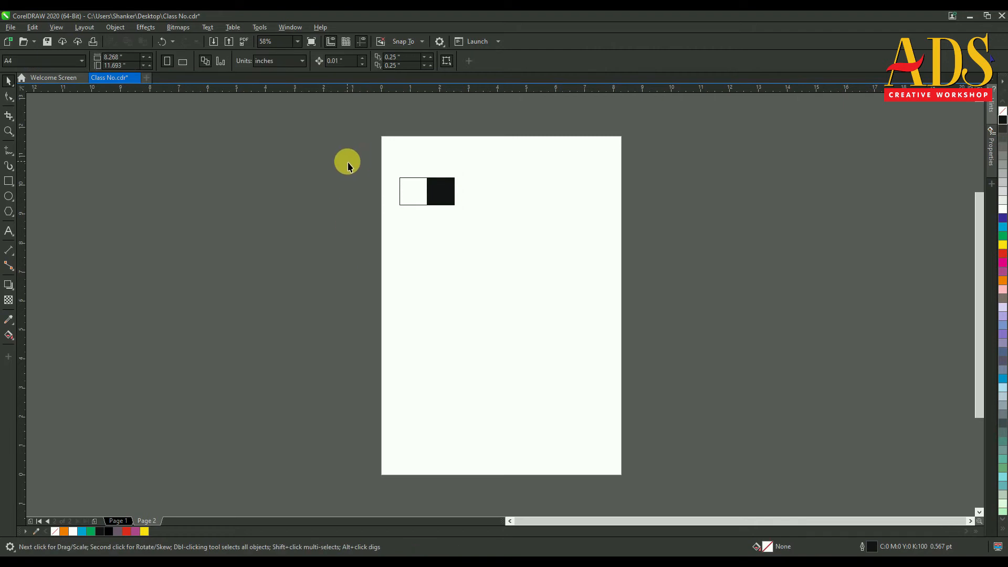
Step: Mirror a copy of the white and black squares directly to their right and flip the copy horizontally so the colours alternate
key(shift)
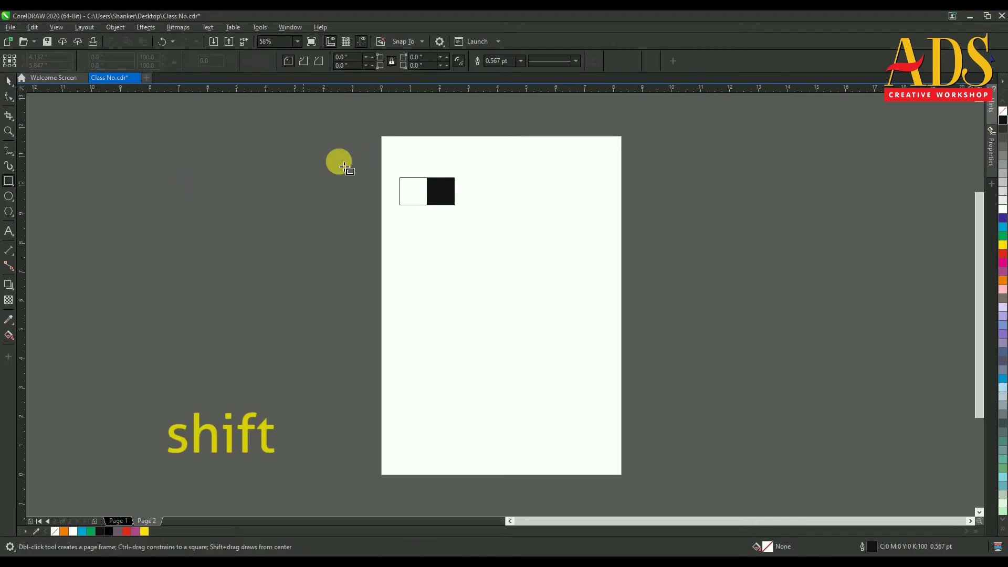
drag(348, 153, 532, 251)
click(356, 158)
drag(345, 140, 520, 272)
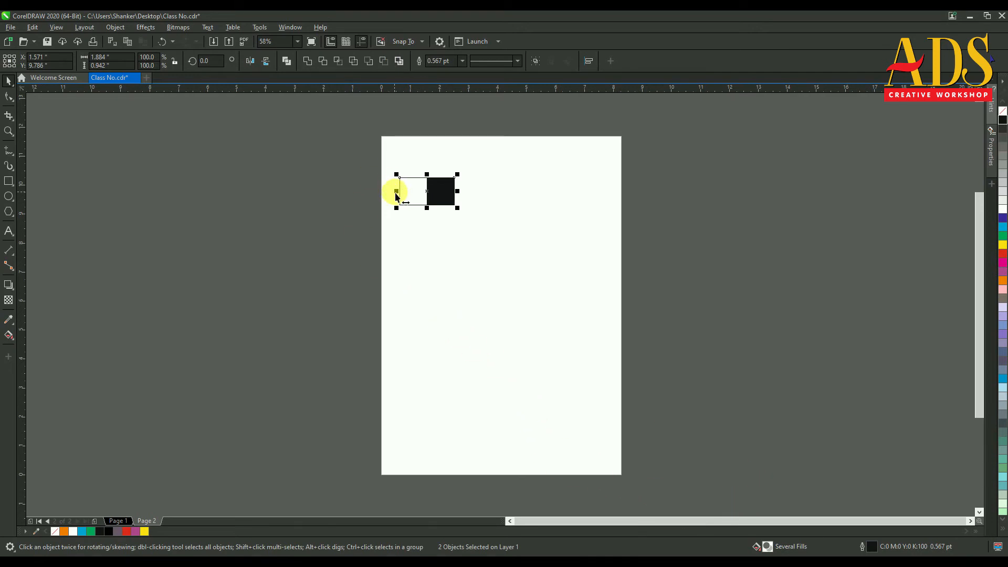
drag(397, 191, 482, 204)
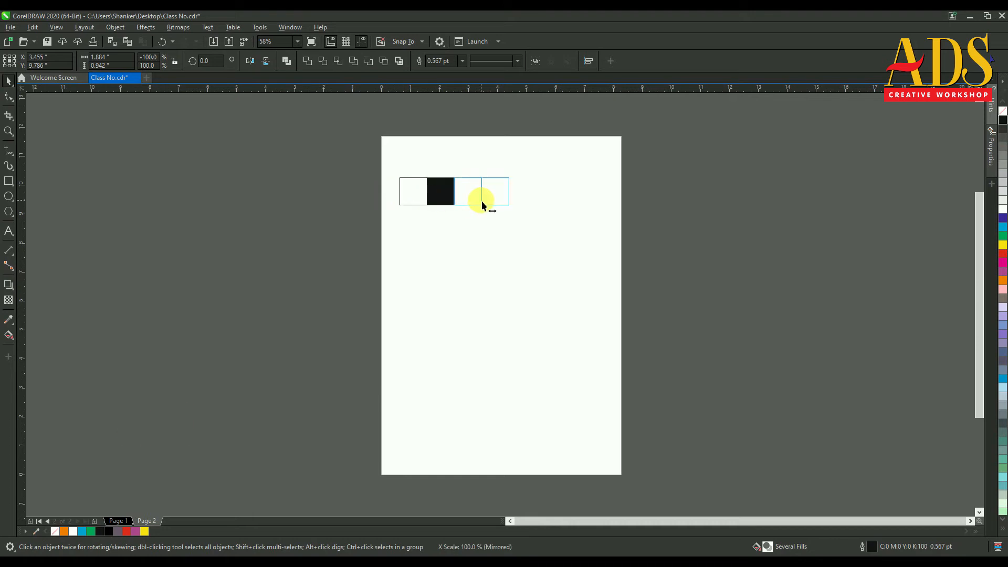
drag(483, 202, 482, 202)
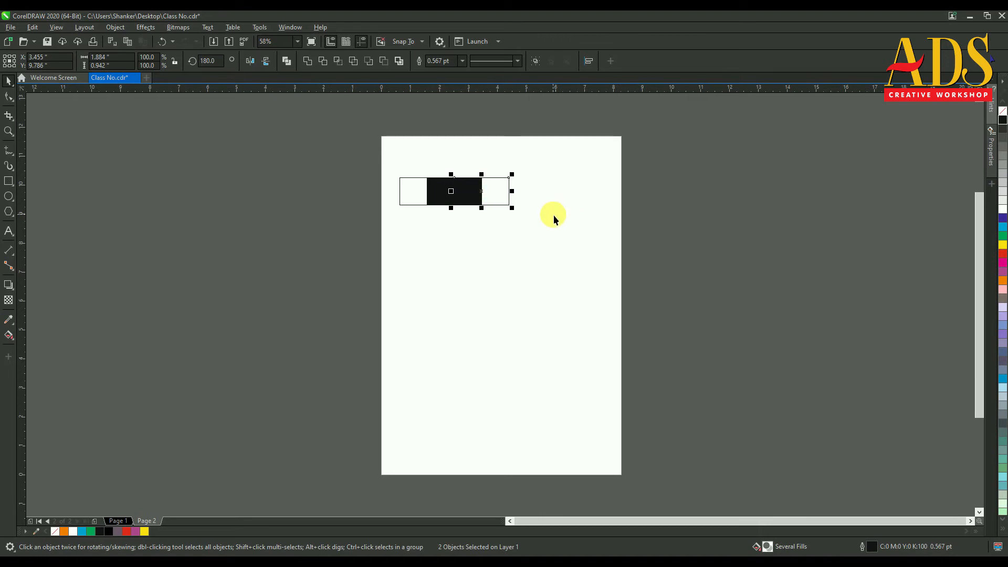
click(251, 62)
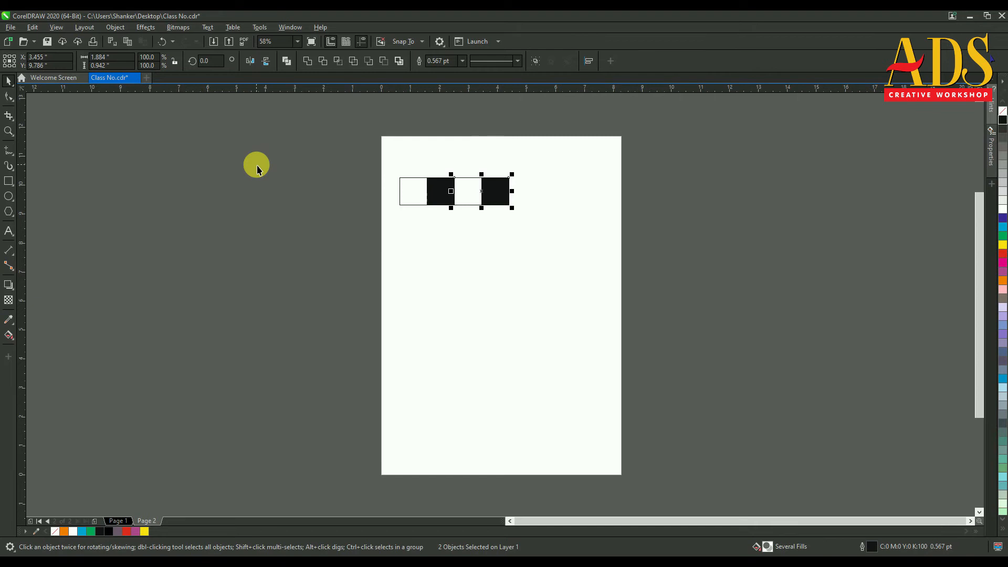
Step: Extend the four squares into an alternating row of eight with a mirrored copy to the right, flipped horizontally
drag(336, 153, 566, 246)
drag(356, 150, 518, 231)
drag(397, 191, 535, 203)
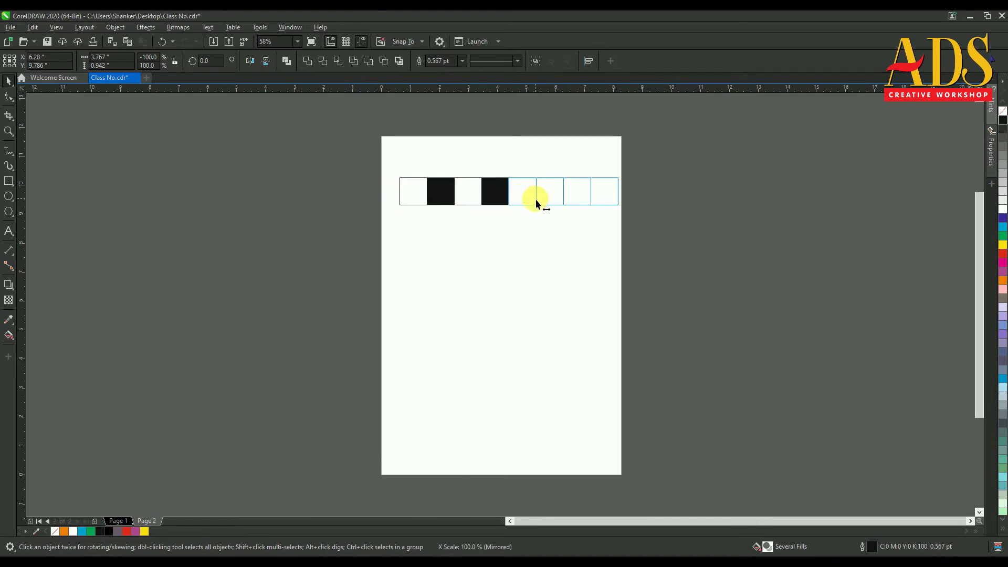
right_click(535, 200)
drag(537, 204, 535, 200)
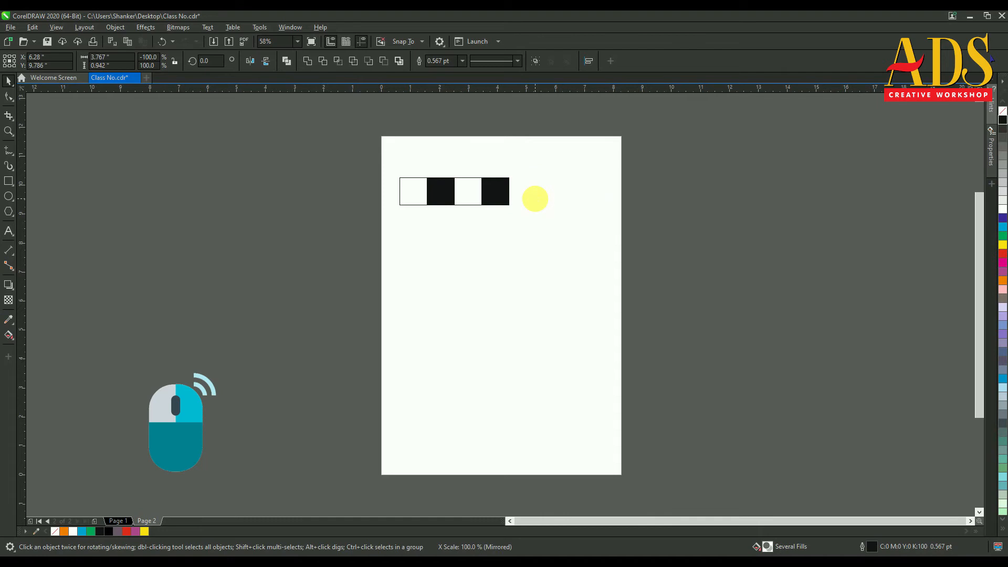
click(251, 62)
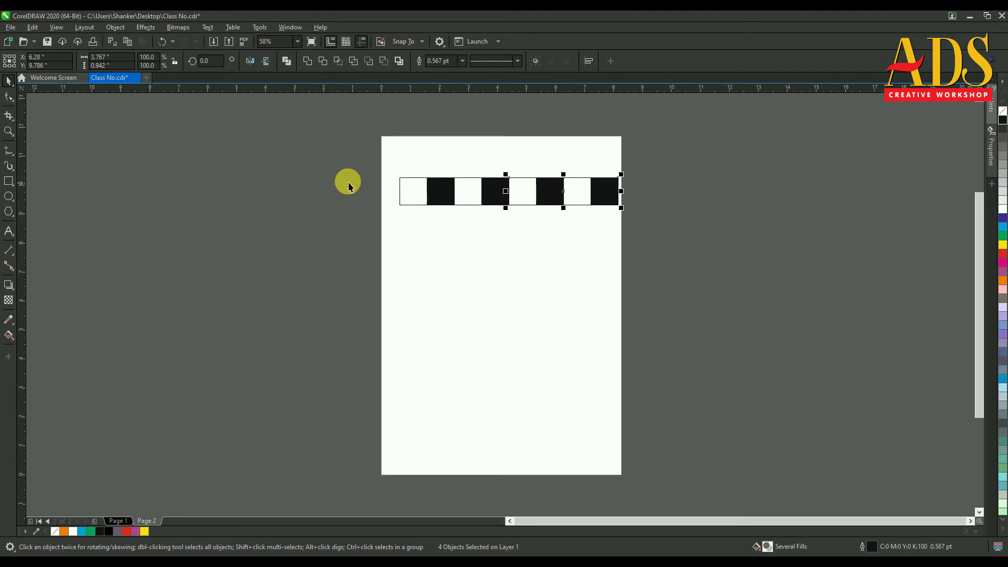
Step: Reposition the eight-square row within the page's side edges and add a horizontally flipped copy directly below it
drag(364, 166, 651, 239)
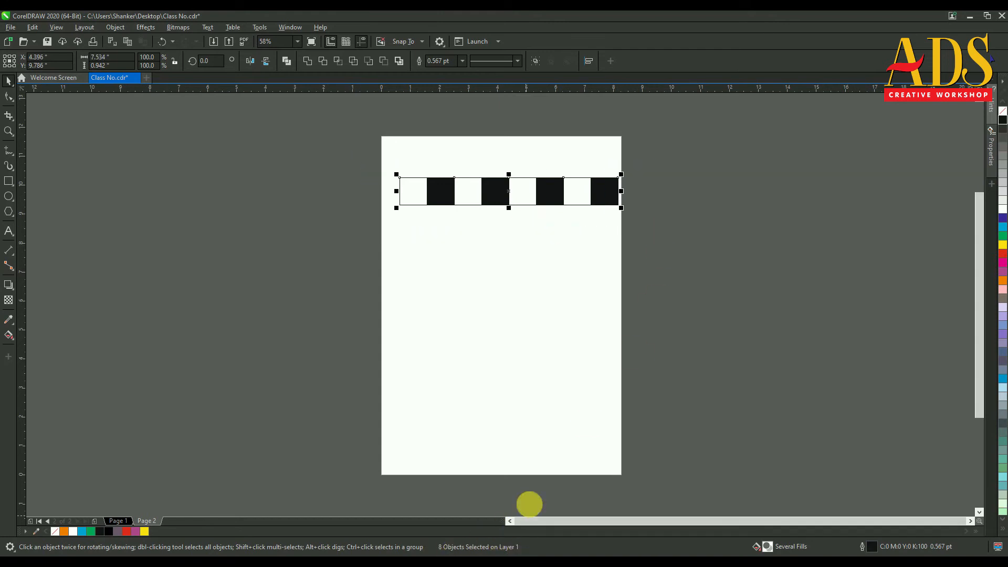
click(351, 155)
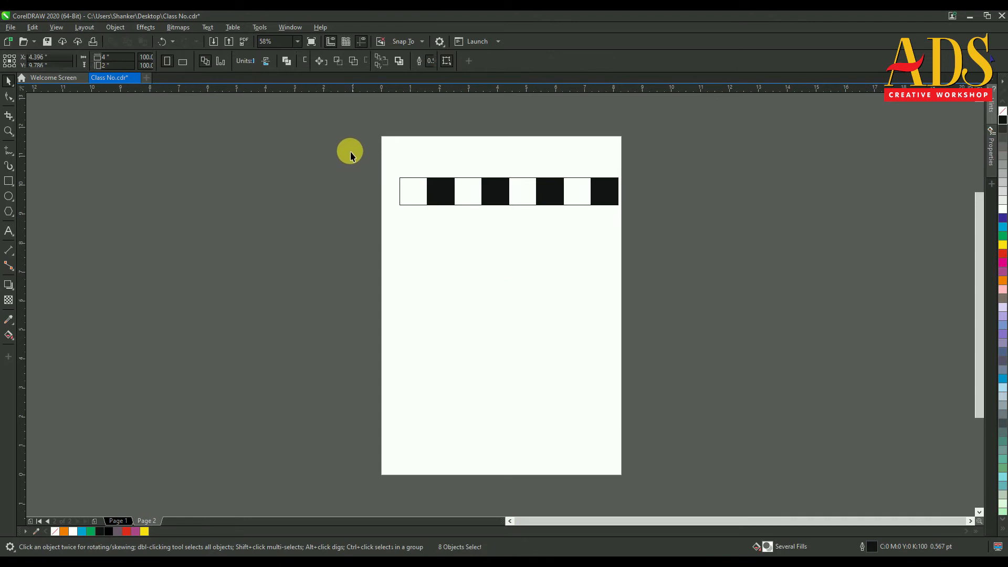
click(422, 190)
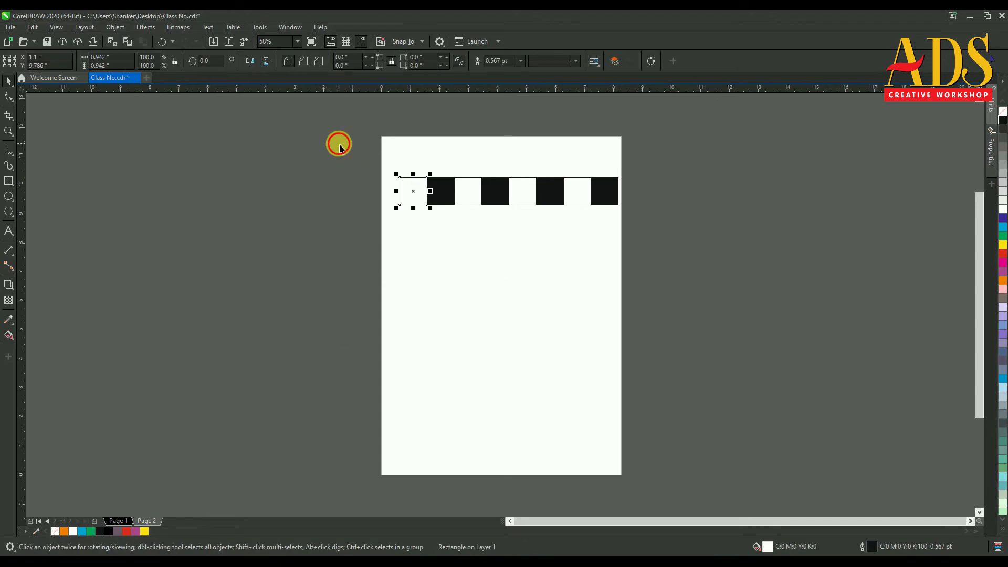
drag(339, 143, 683, 252)
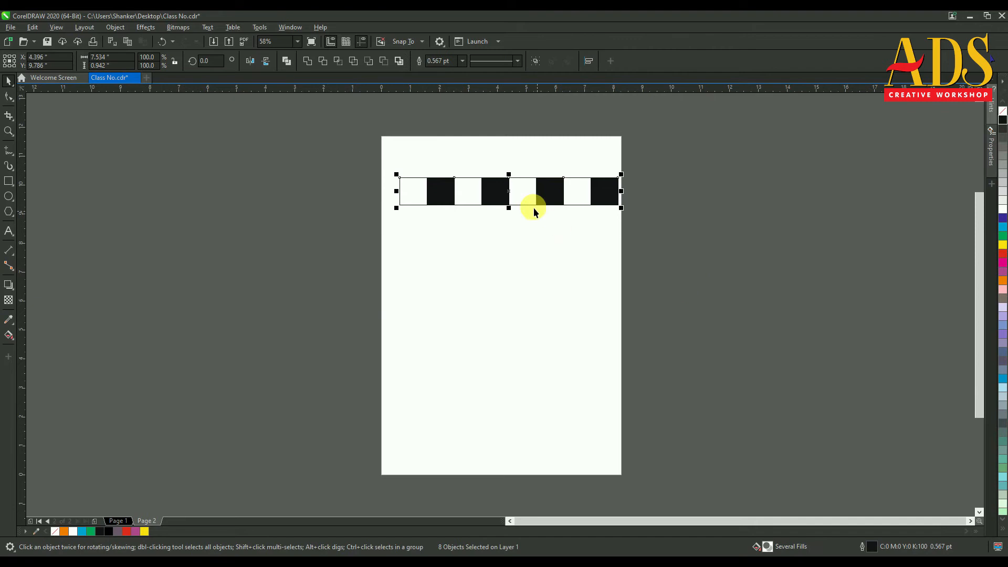
drag(529, 202, 504, 223)
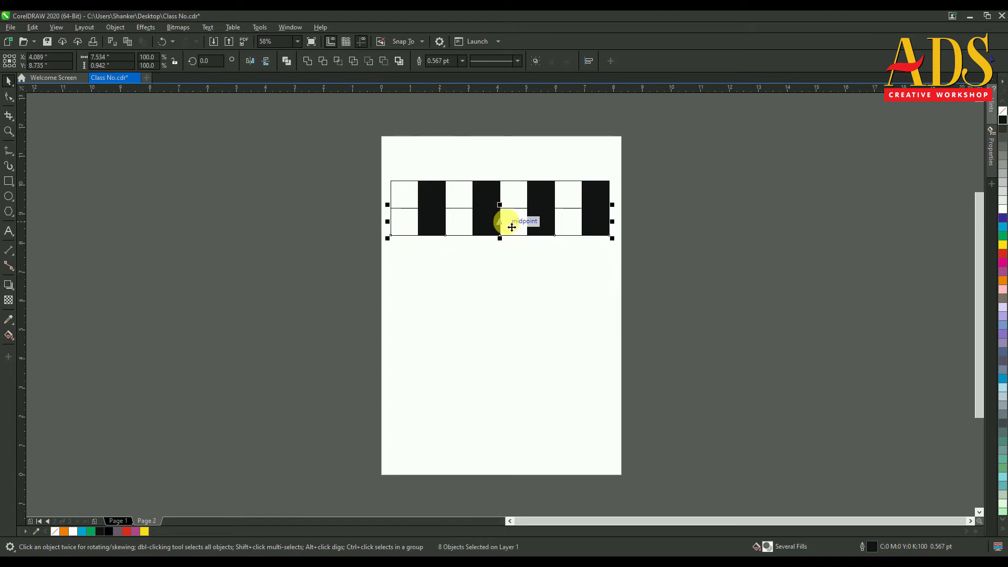
click(250, 62)
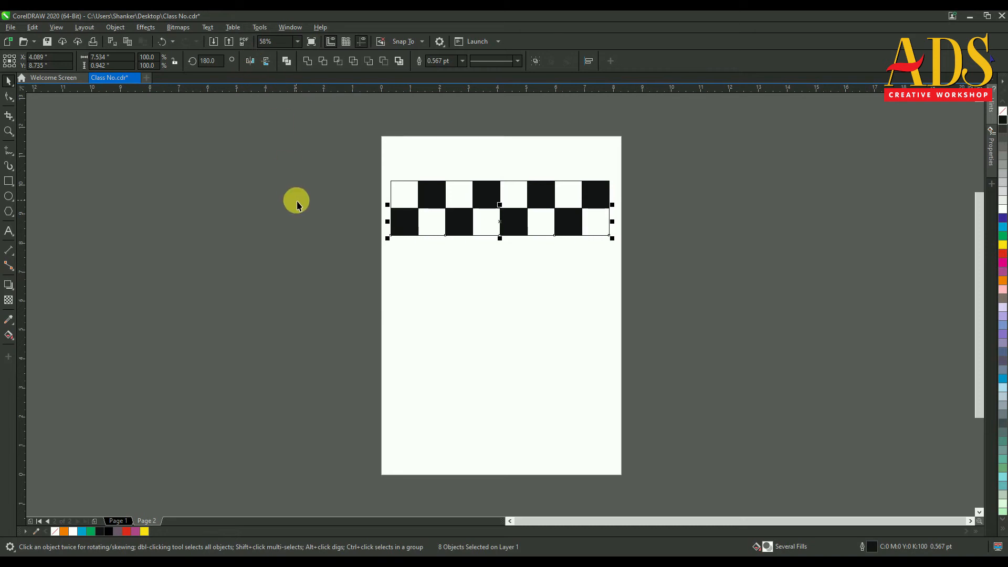
click(315, 156)
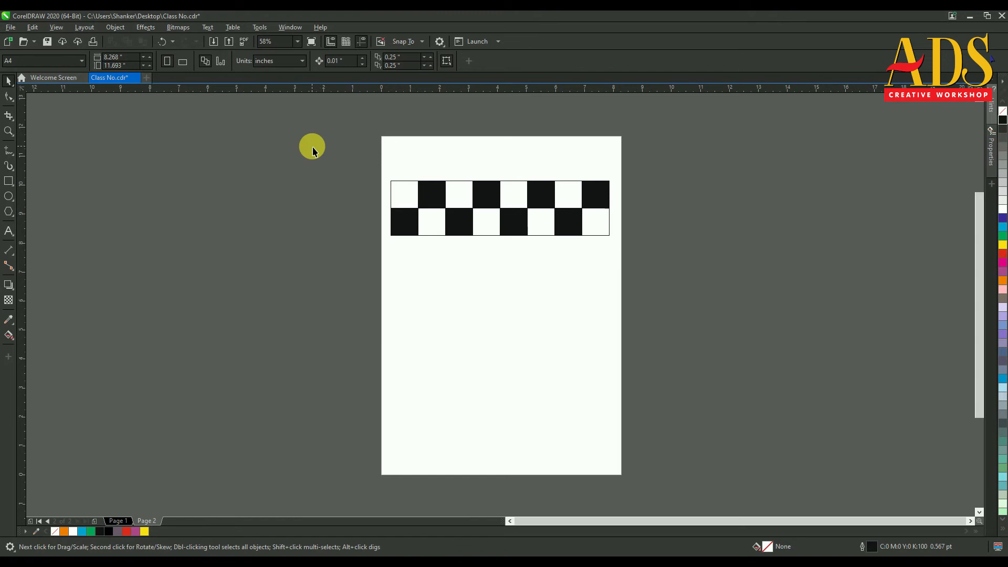
Step: Mirror a copy of the two checkered rows directly below them and flip the copy horizontally to continue the pattern
drag(313, 151, 653, 273)
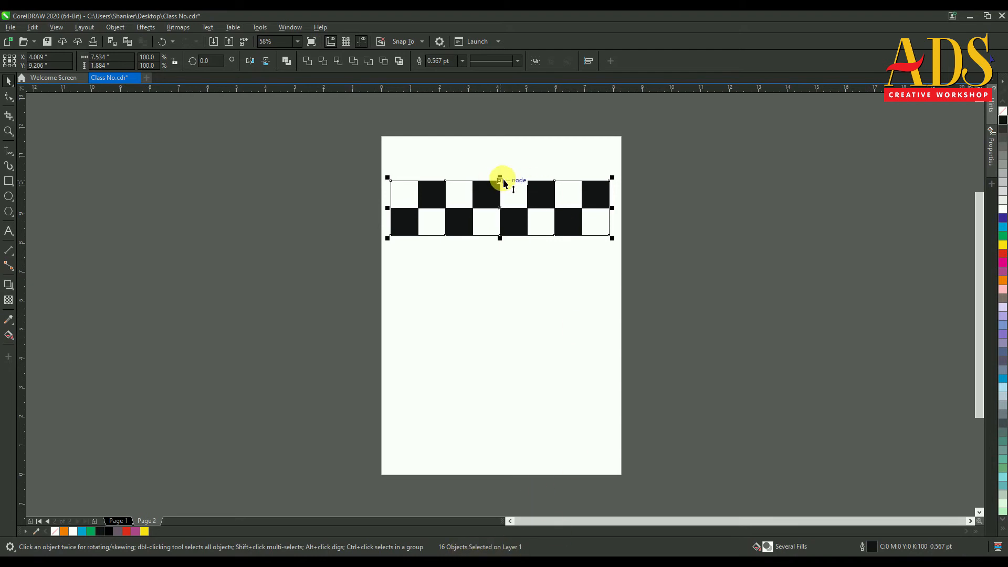
drag(503, 181, 509, 256)
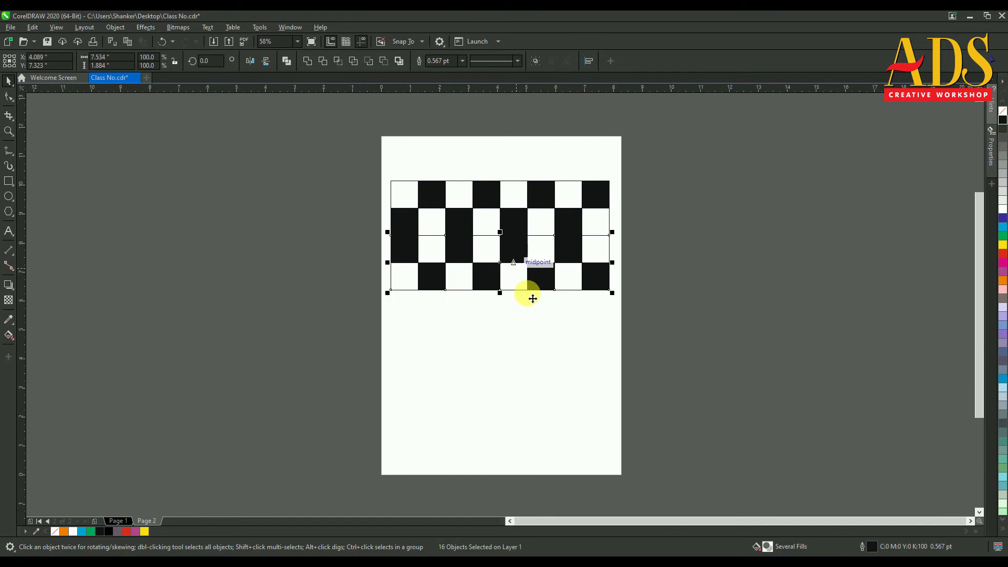
click(254, 64)
click(347, 161)
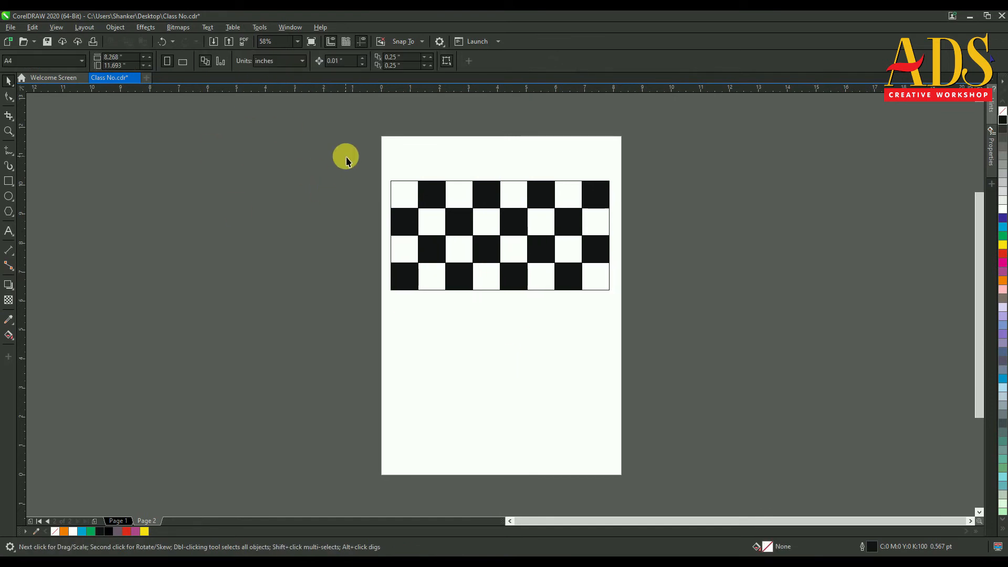
Step: Mirror a copy of the four checkered rows directly below them and flip the copy horizontally to complete the eight-row board
drag(329, 149, 676, 336)
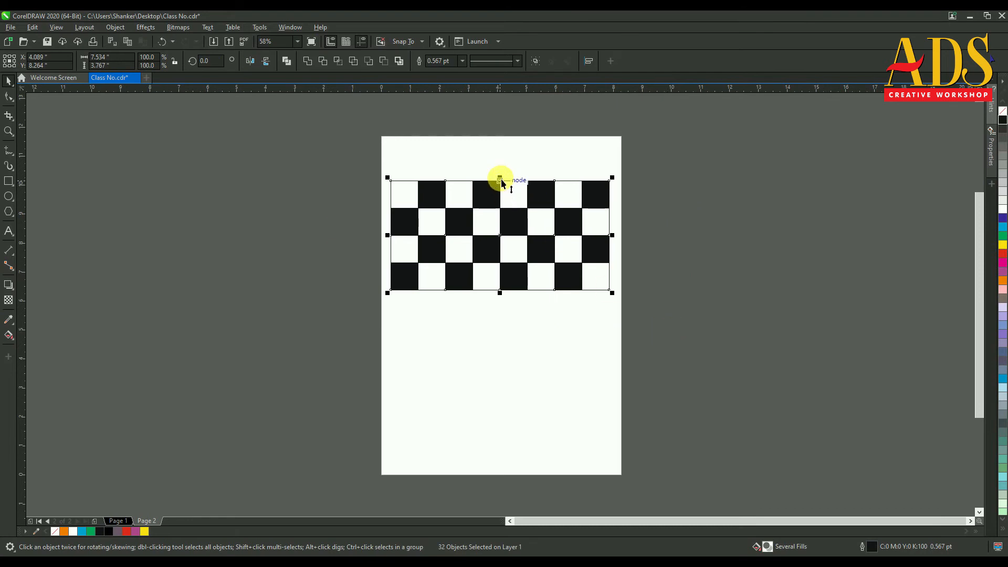
drag(501, 179, 509, 317)
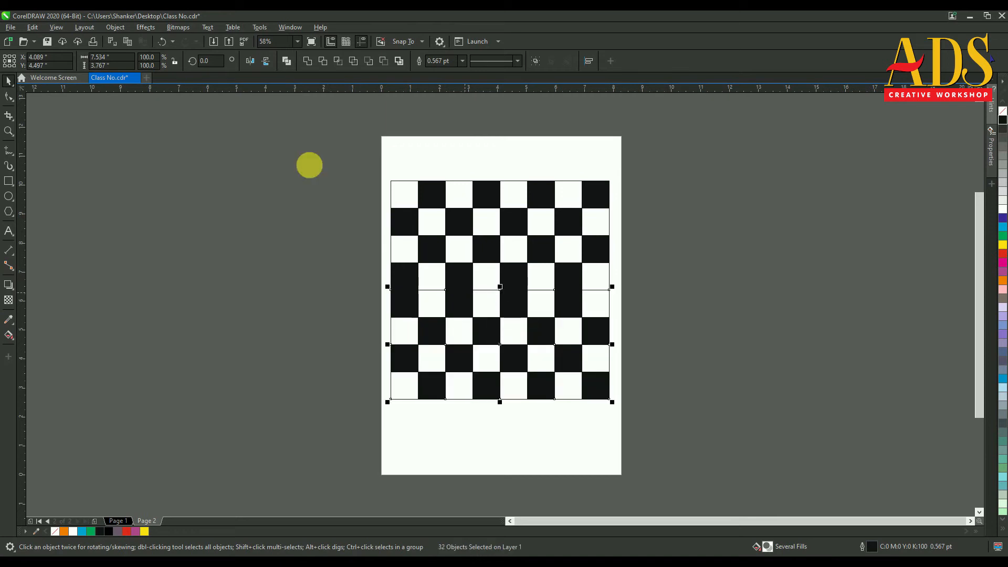
click(250, 63)
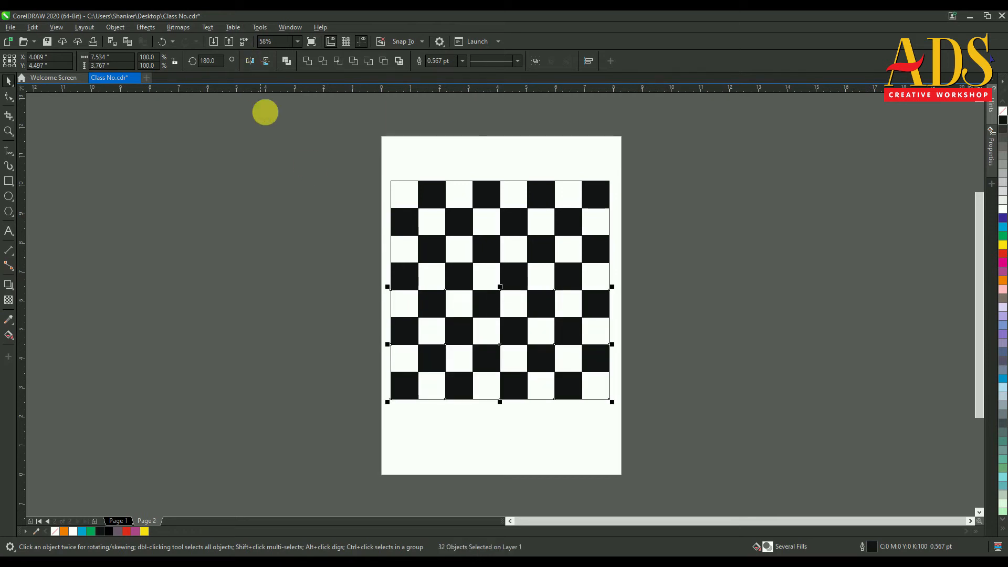
click(281, 131)
drag(359, 153, 667, 430)
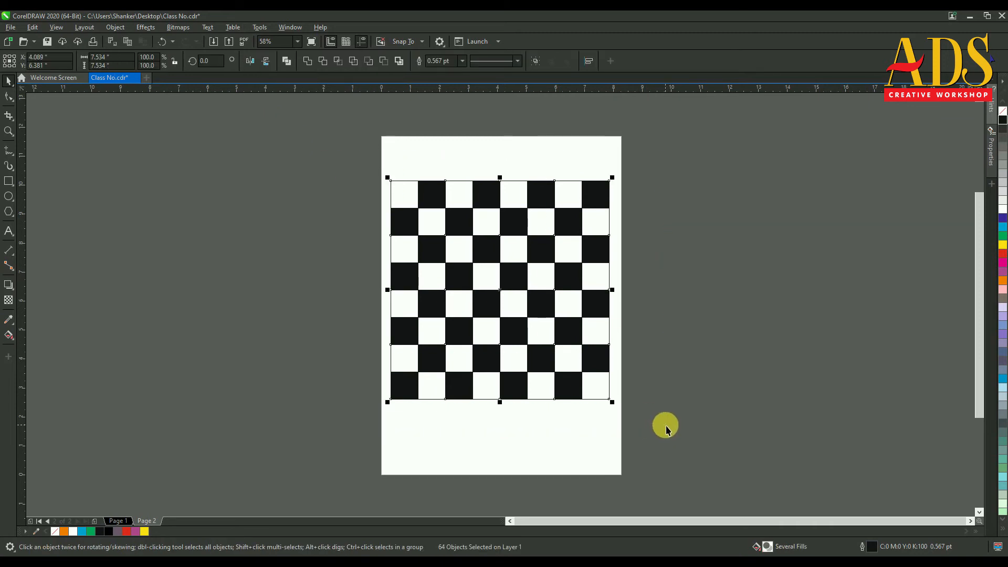
click(376, 173)
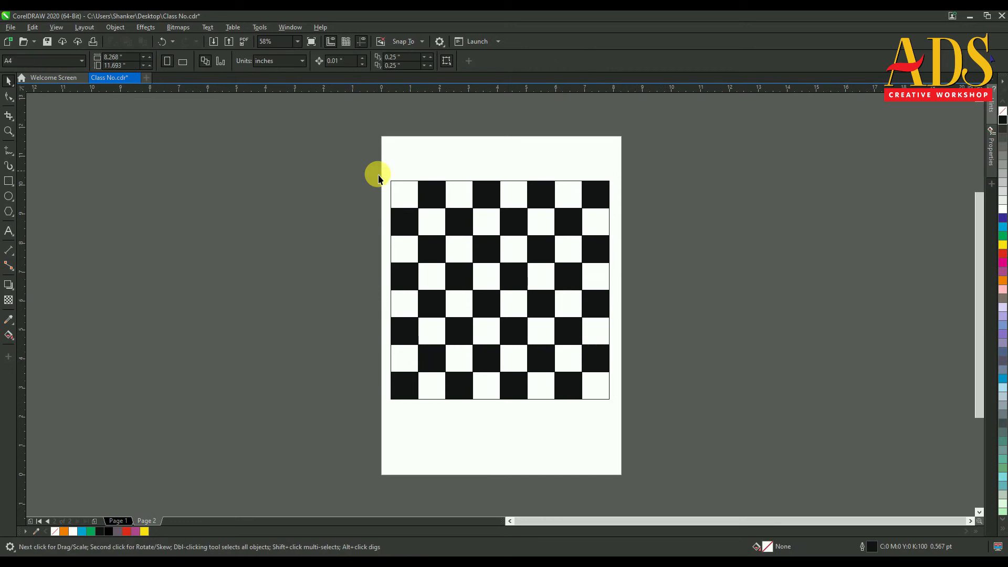
Step: Create a mirrored, enlarged copy of the top-left white square over the board, about 6.84 inches wide, and fill it red
click(401, 189)
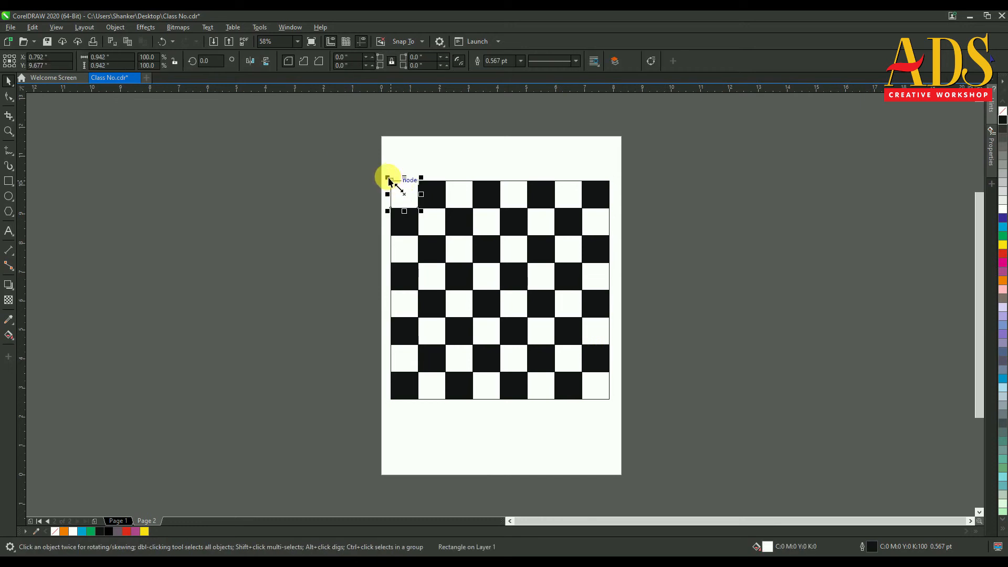
click(347, 161)
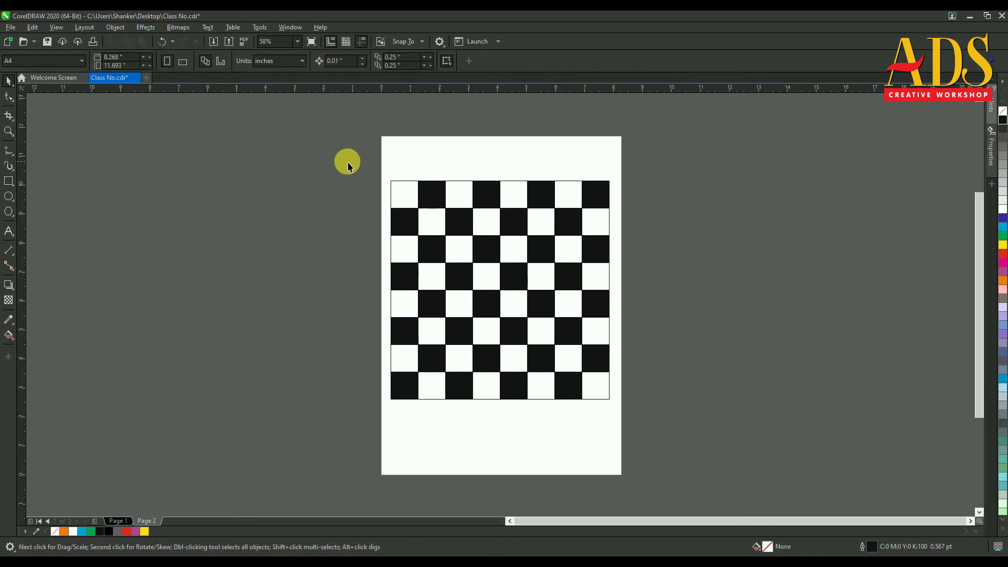
click(400, 189)
click(384, 194)
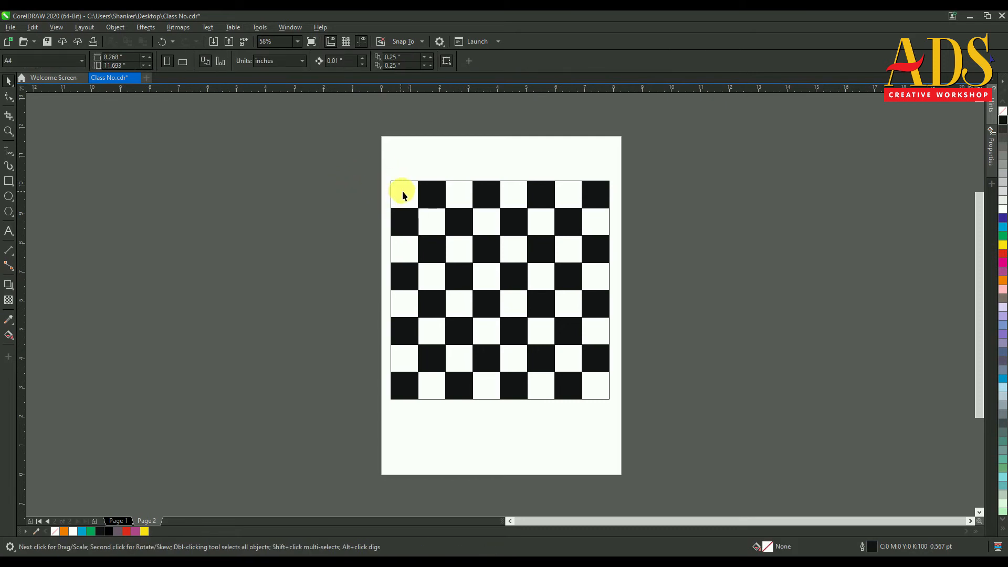
click(402, 193)
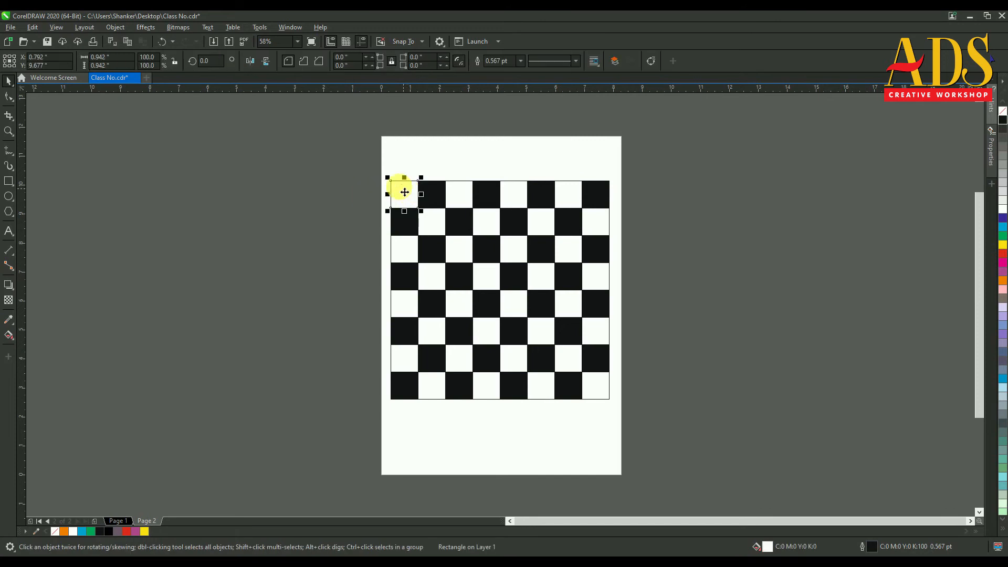
drag(388, 180, 616, 432)
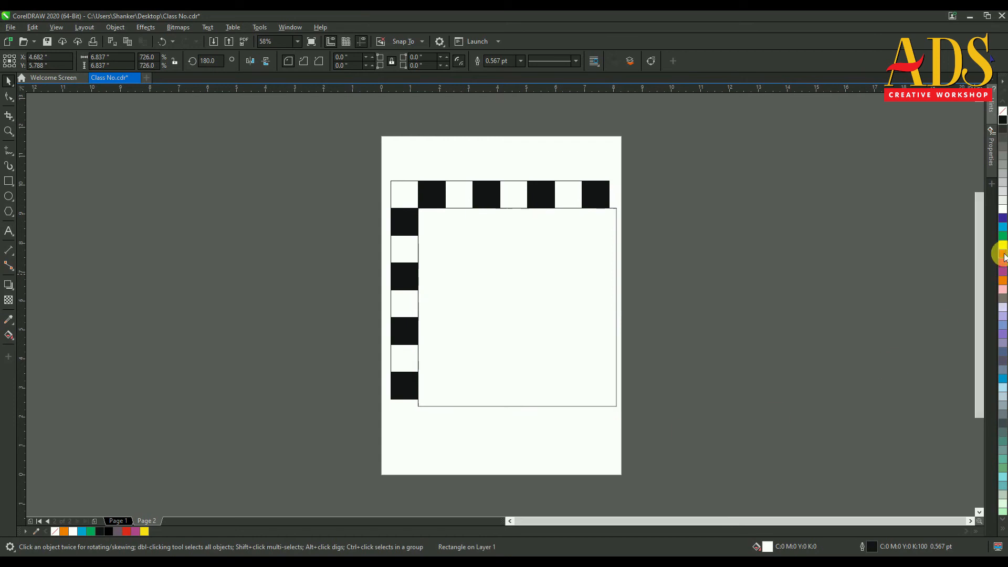
click(1003, 257)
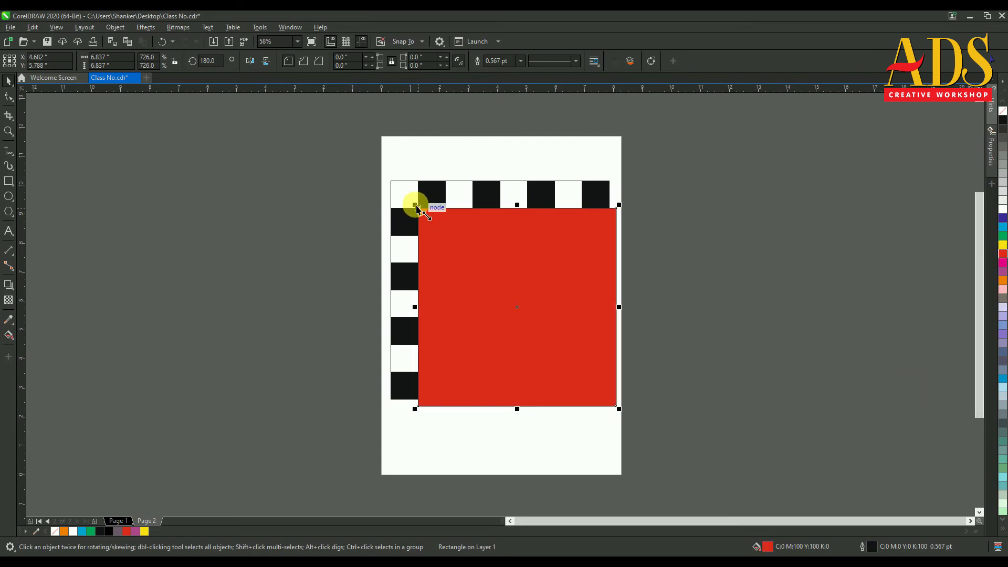
Step: Enlarge the red square to about 8.05 inches so it surrounds the board, and send it behind all the squares as a border
drag(416, 204, 383, 172)
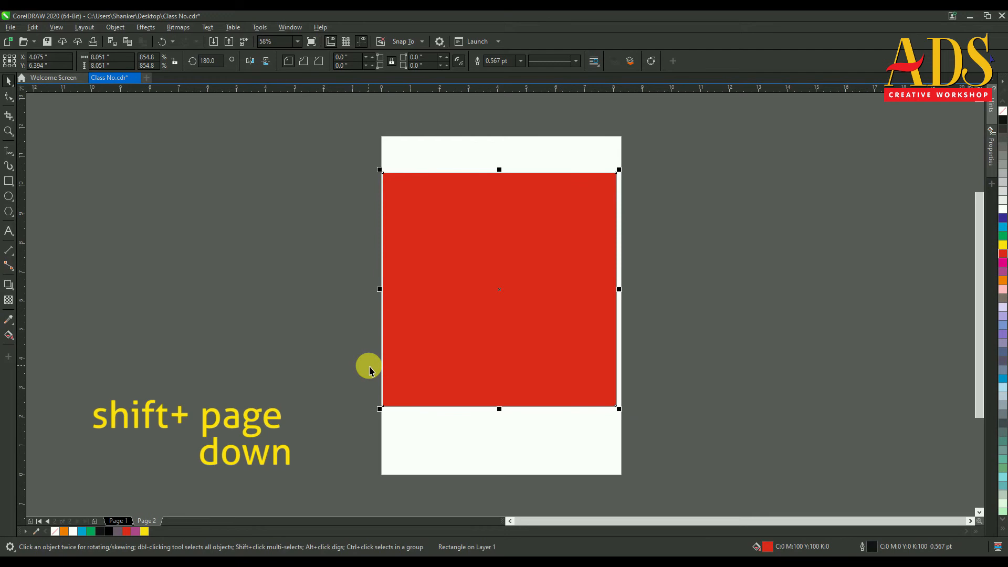
key(shift+Page_Down)
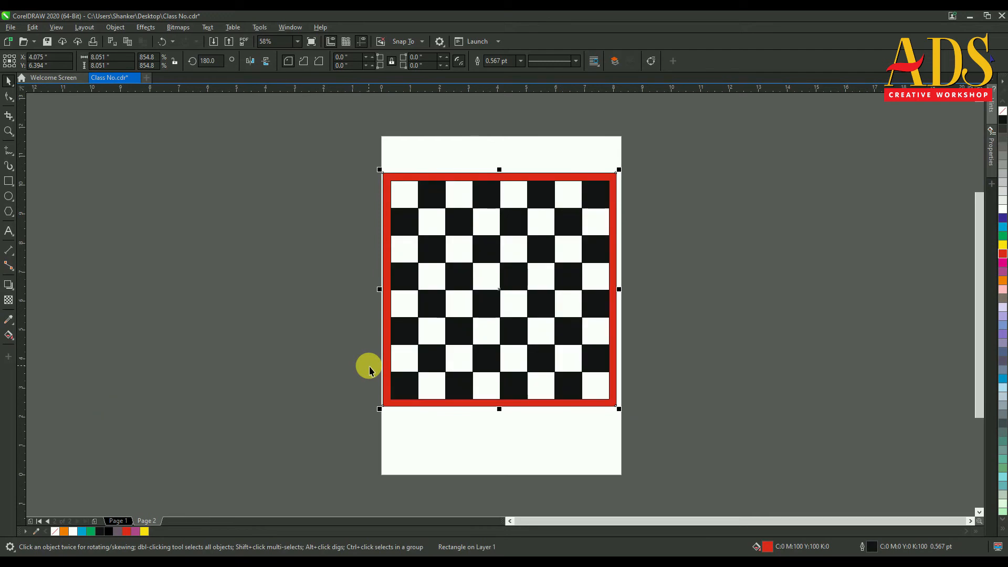
click(366, 159)
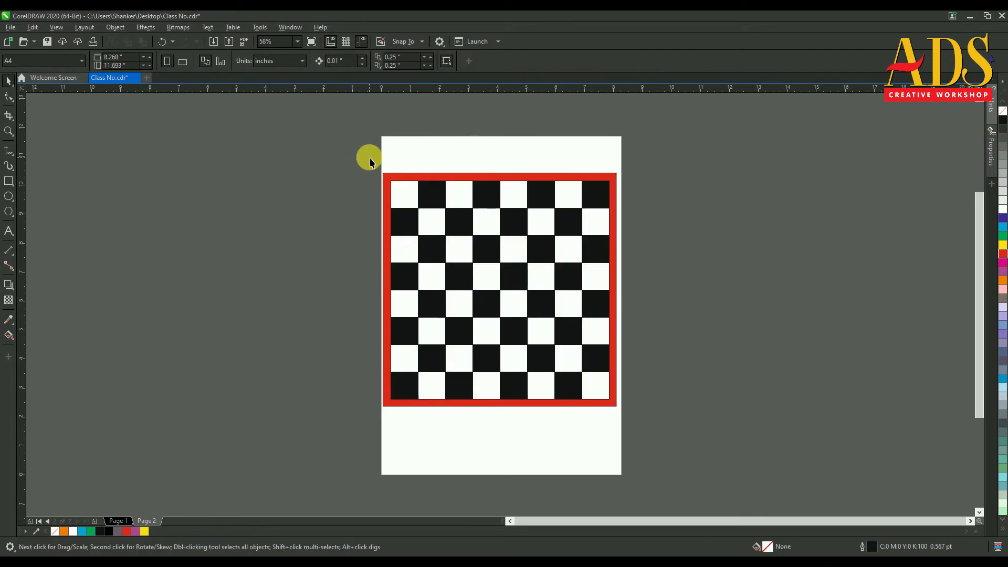
Step: Scale the entire chessboard with its red border down about its centre to about 7.56 inches wide
drag(367, 159, 680, 440)
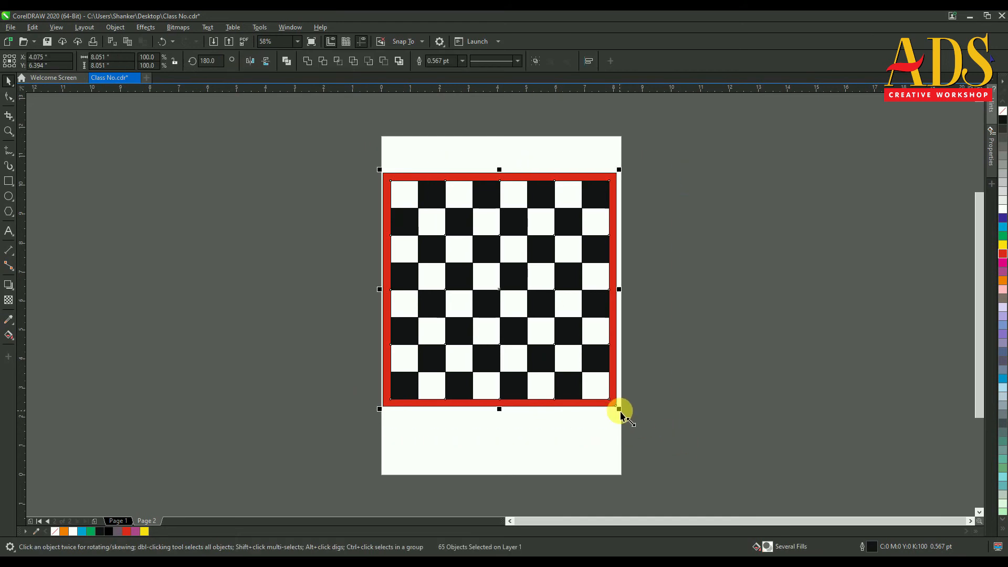
drag(621, 412, 613, 403)
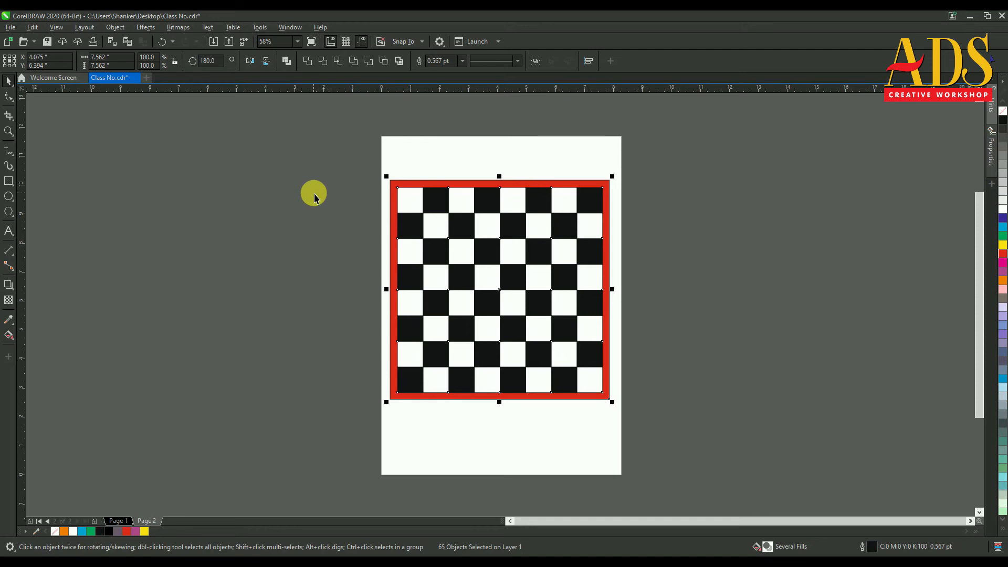
Step: Insert one A4 page after page 2 and draw a red-filled square about 5.2 inches wide on it
key(Page_Down)
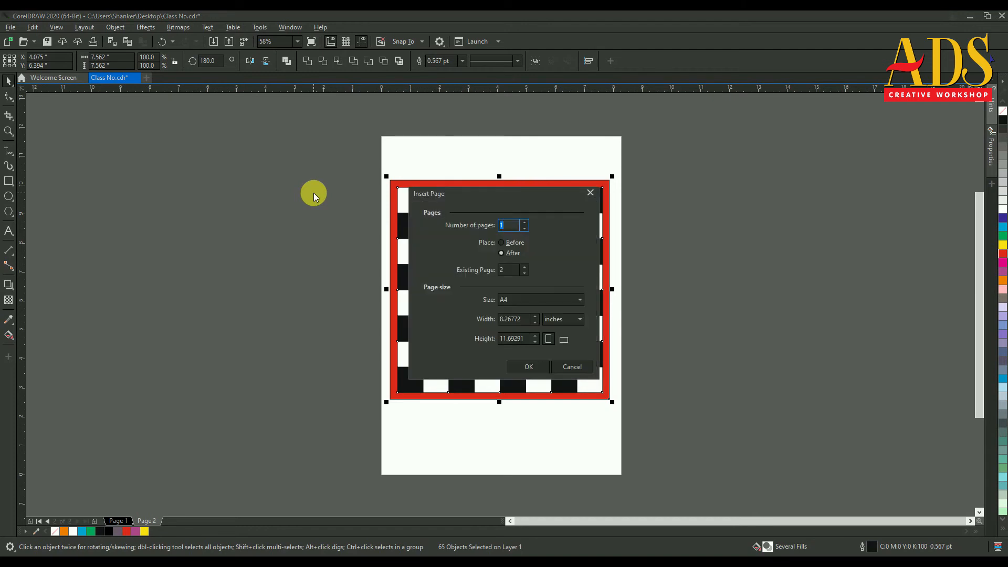
key(Return)
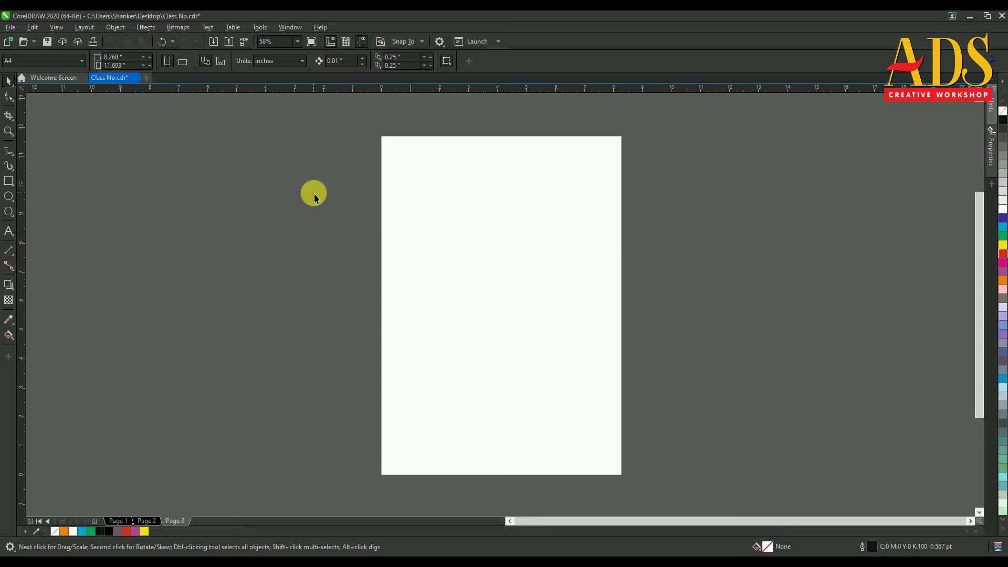
click(8, 181)
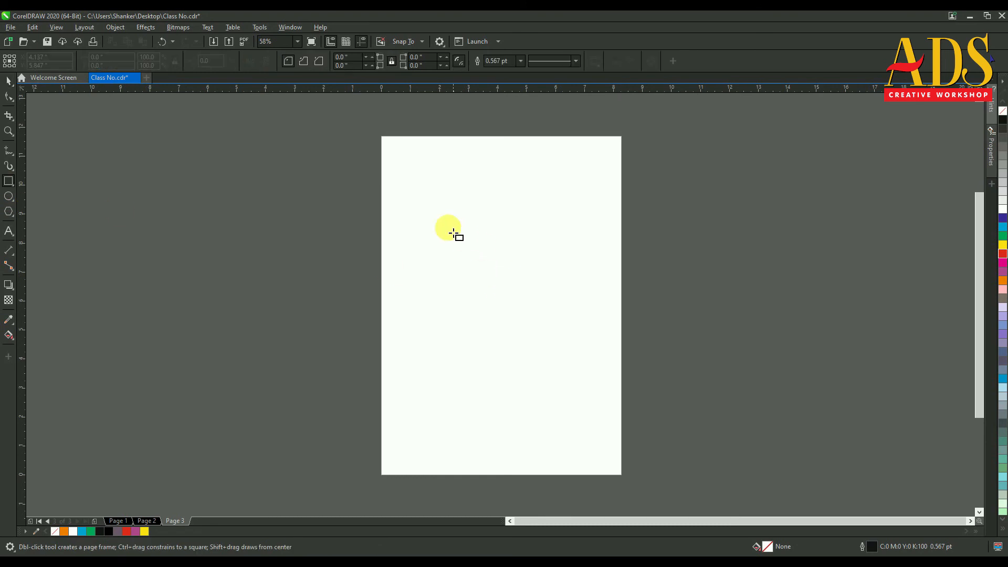
drag(434, 208, 562, 365)
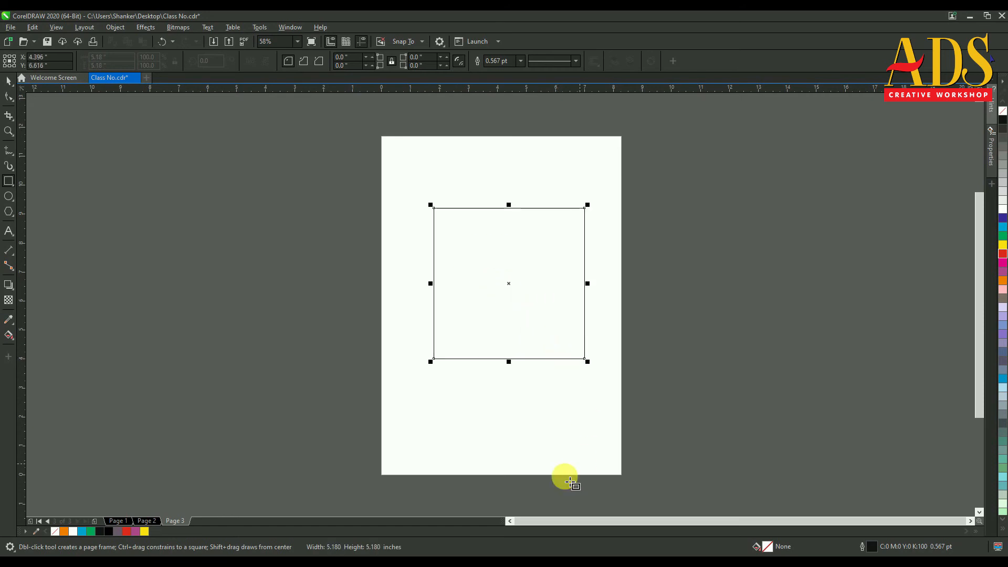
click(1003, 254)
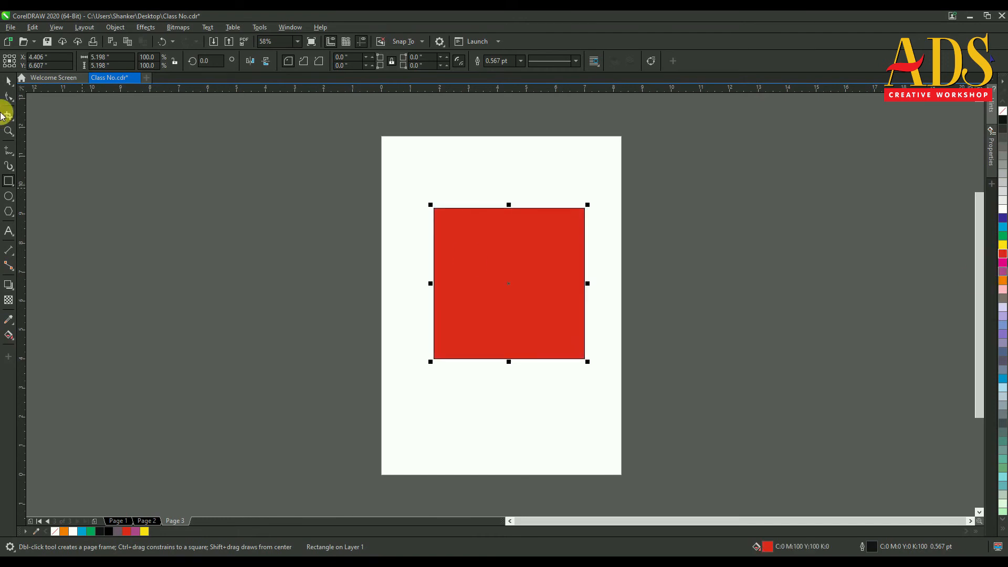
Step: Centre the red square on the page and add a concentric copy scaled to about 83.3%, roughly 4.33 inches wide
click(8, 81)
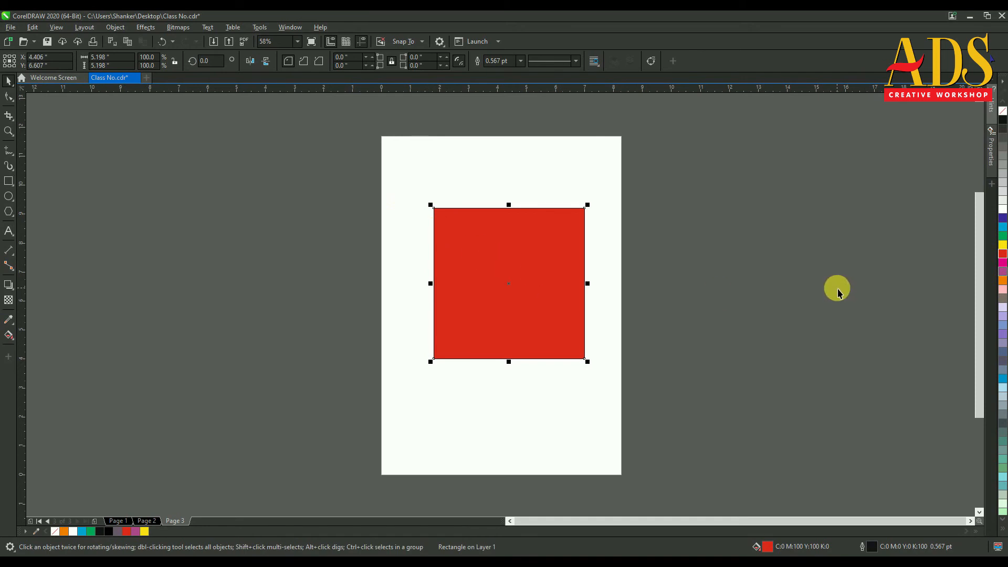
key(p)
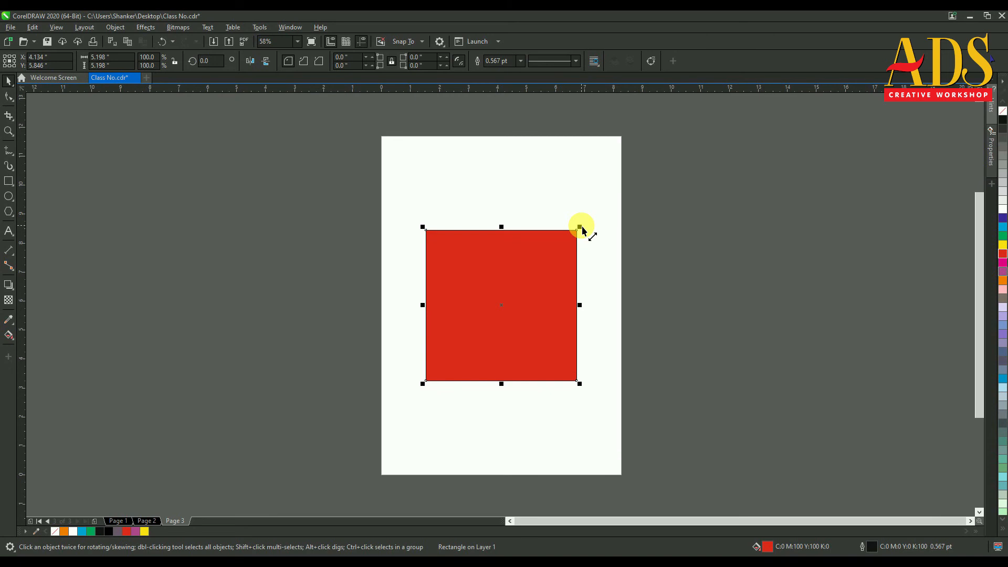
drag(582, 226, 578, 241)
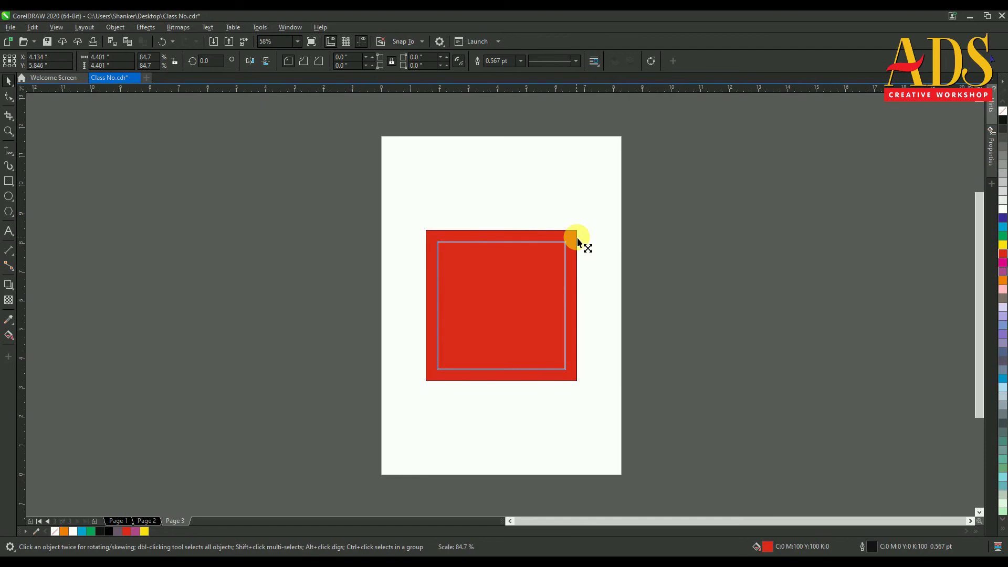
drag(578, 239, 576, 241)
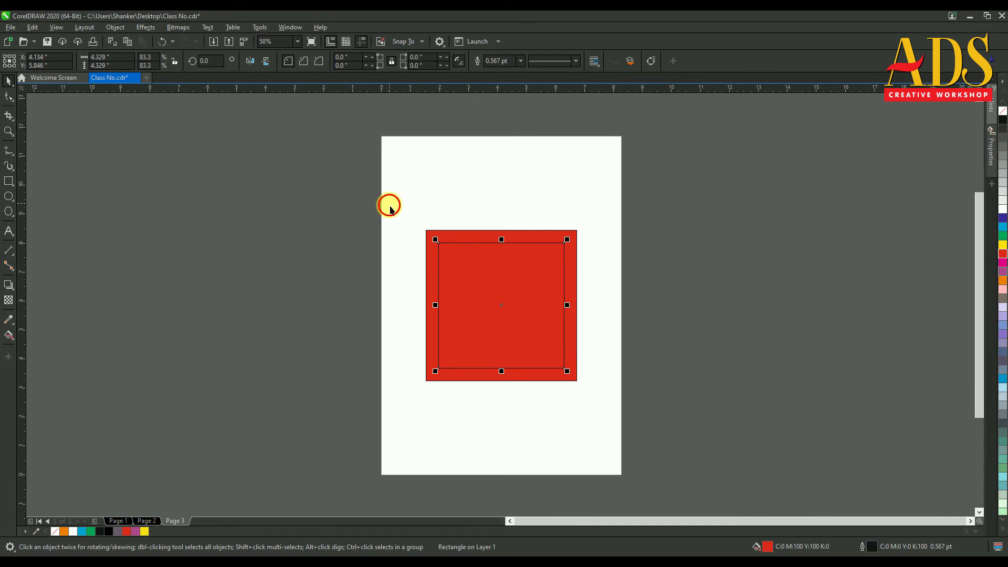
Step: Combine the outer and inner red squares into a single hollow square frame
drag(390, 205, 612, 448)
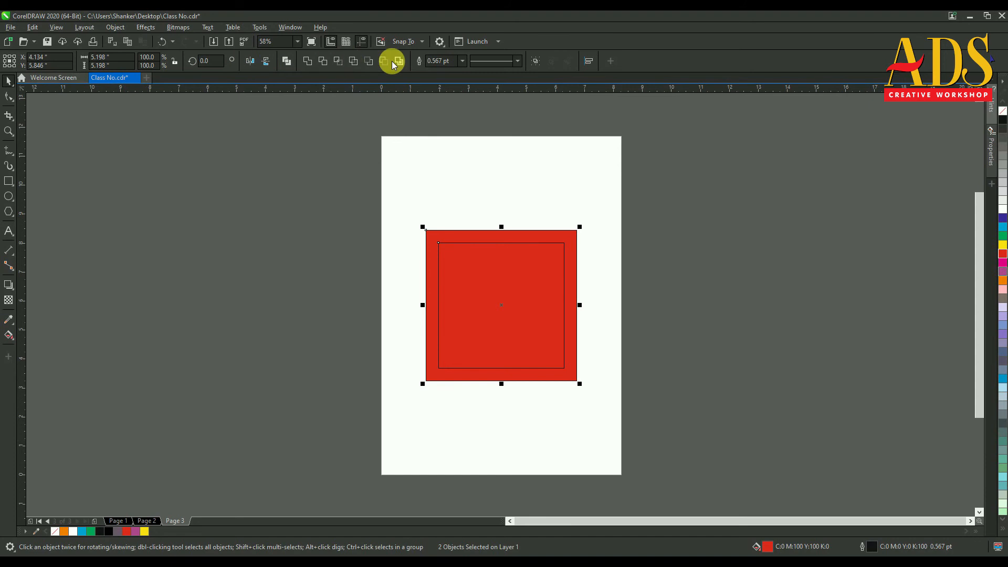
click(257, 217)
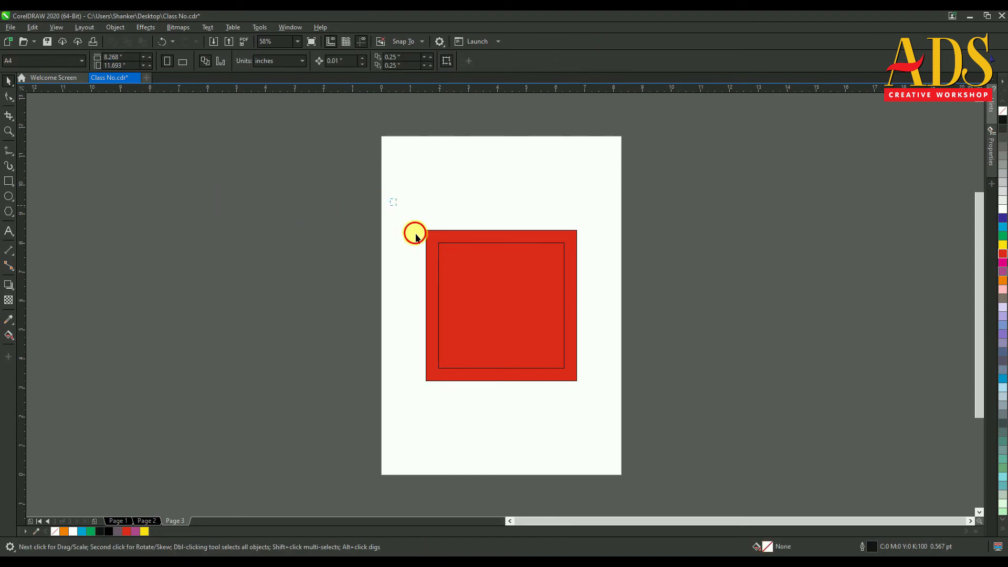
drag(389, 198, 651, 444)
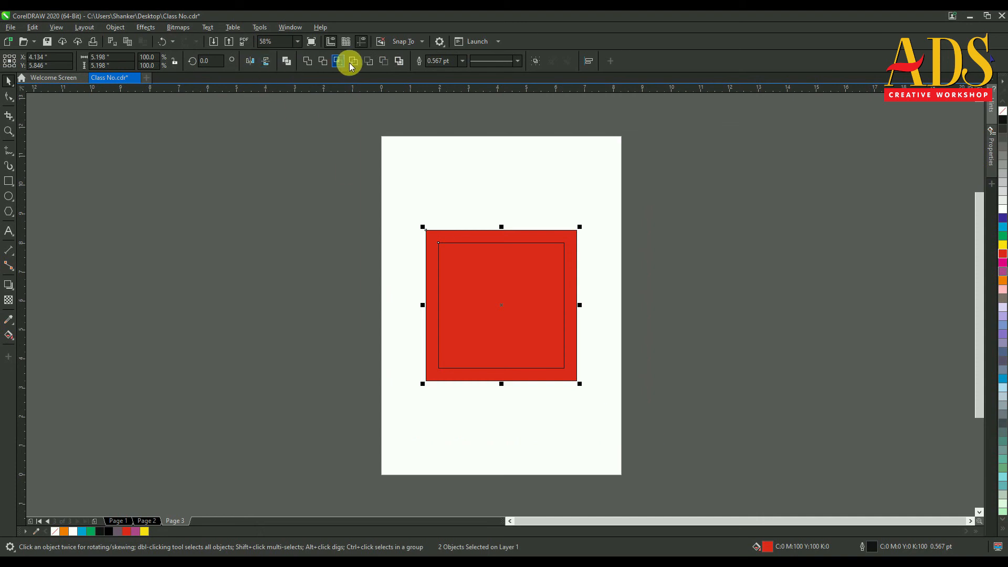
click(286, 62)
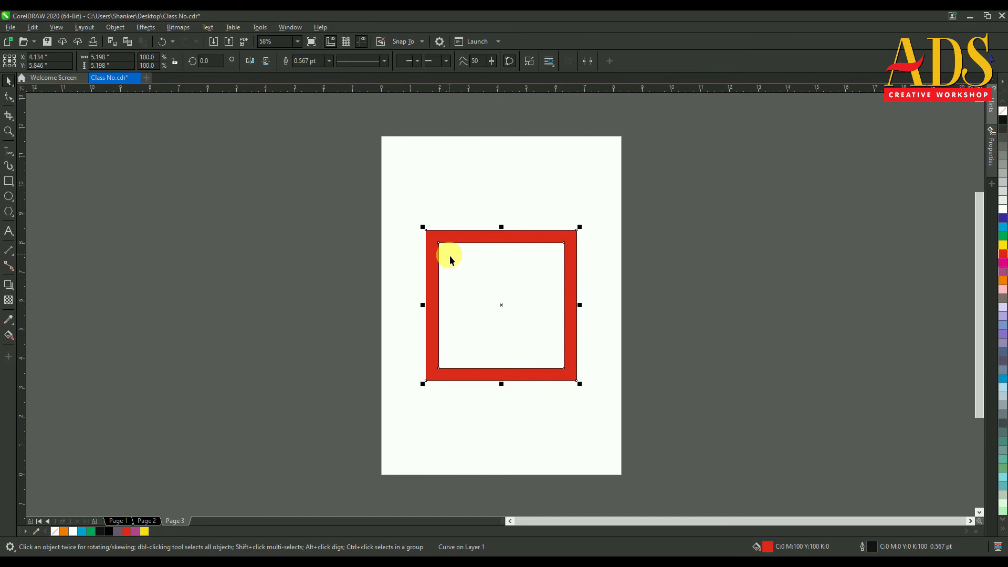
Step: Create a copy of the red frame rotated 45 degrees clockwise about its centre and fill the copy green
click(528, 243)
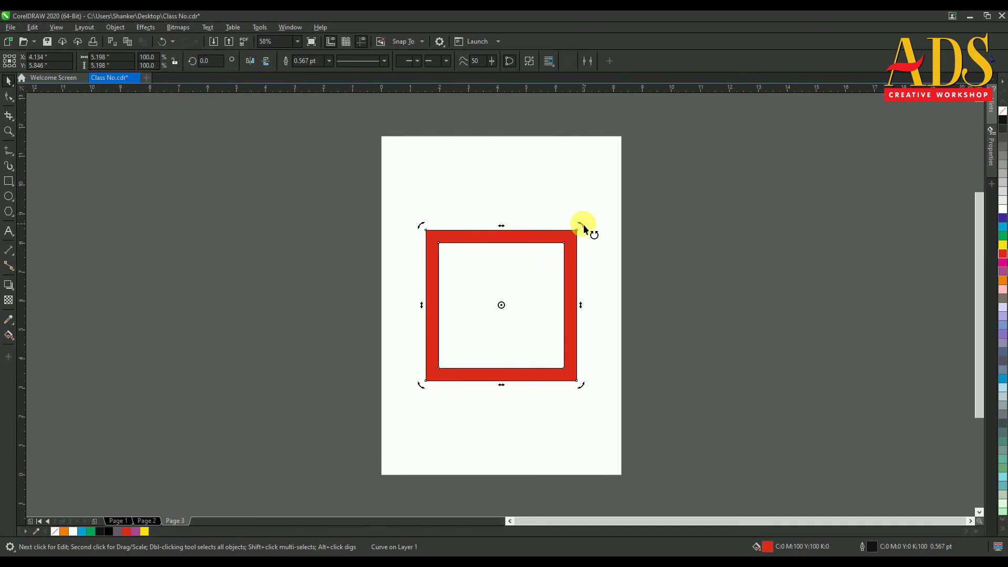
drag(584, 228, 613, 296)
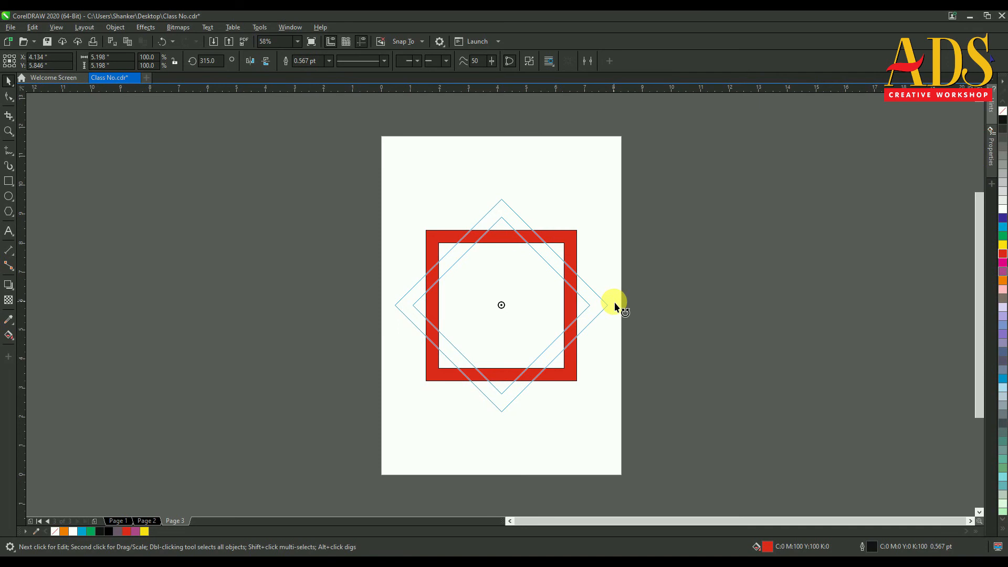
mouse_move(616, 306)
mouse_down()
mouse_move(603, 241)
mouse_move(626, 315)
mouse_up()
drag(626, 315, 625, 312)
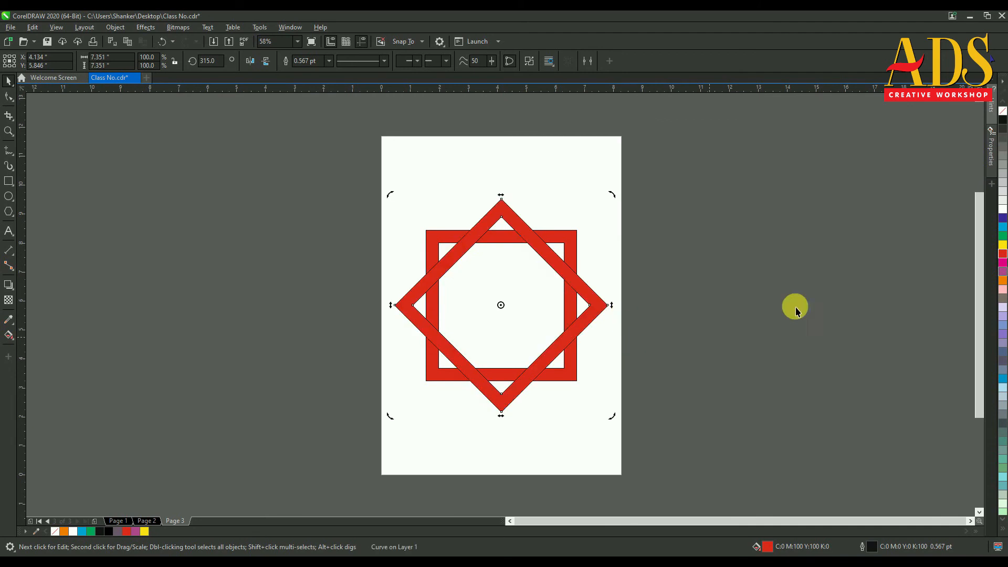
click(1003, 237)
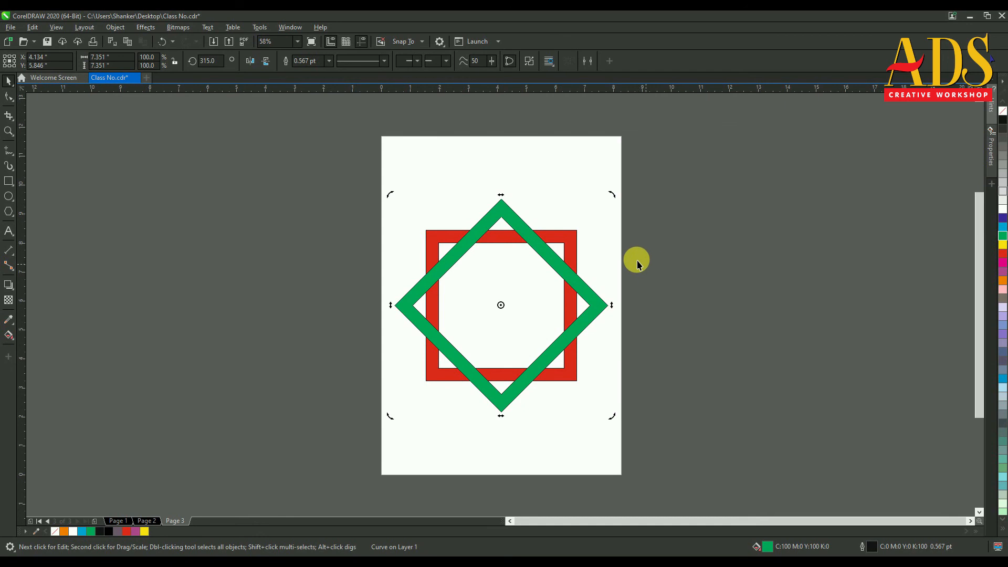
click(279, 217)
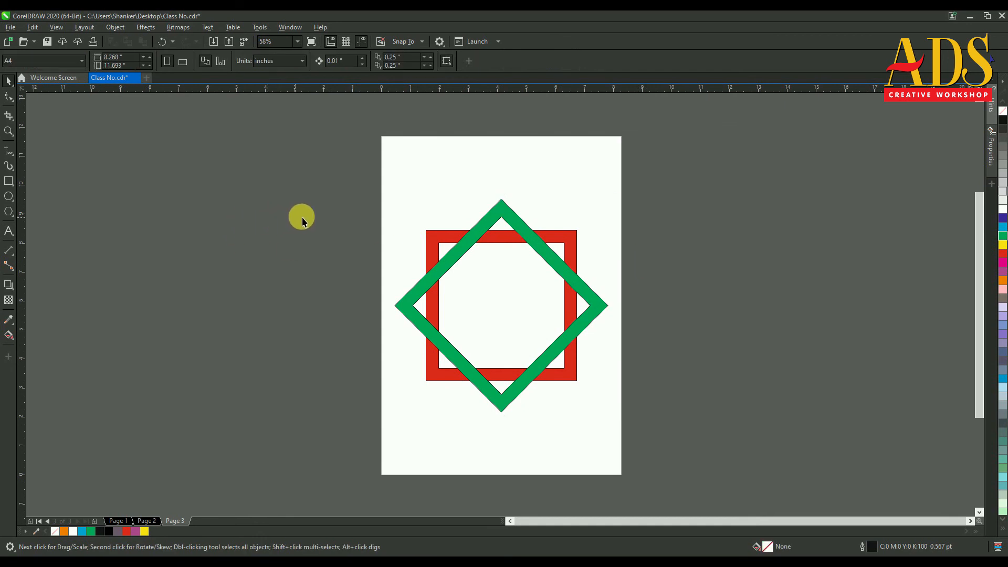
Step: Create the intersection shapes where the red square frame and the green rotated frame overlap
click(437, 242)
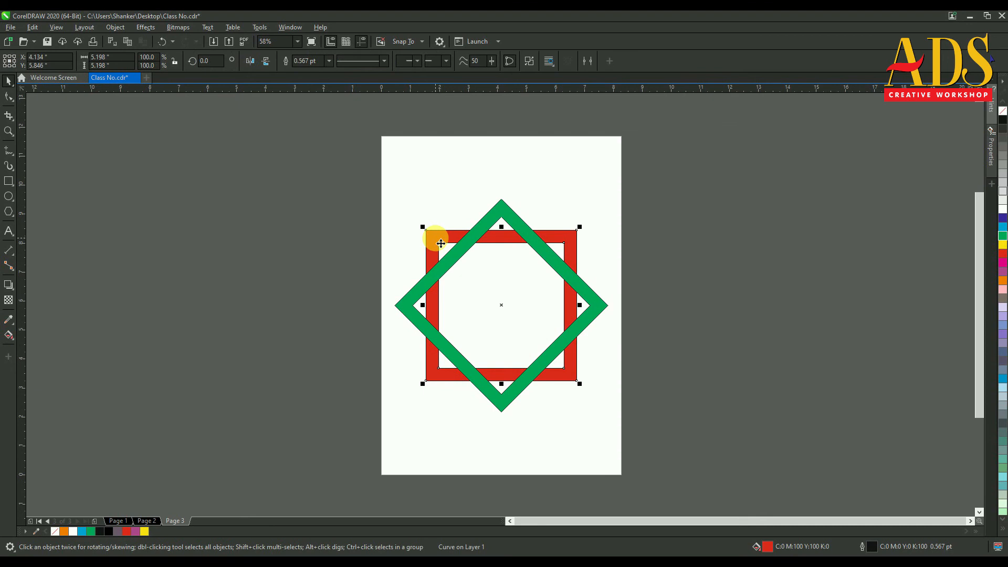
click(489, 217)
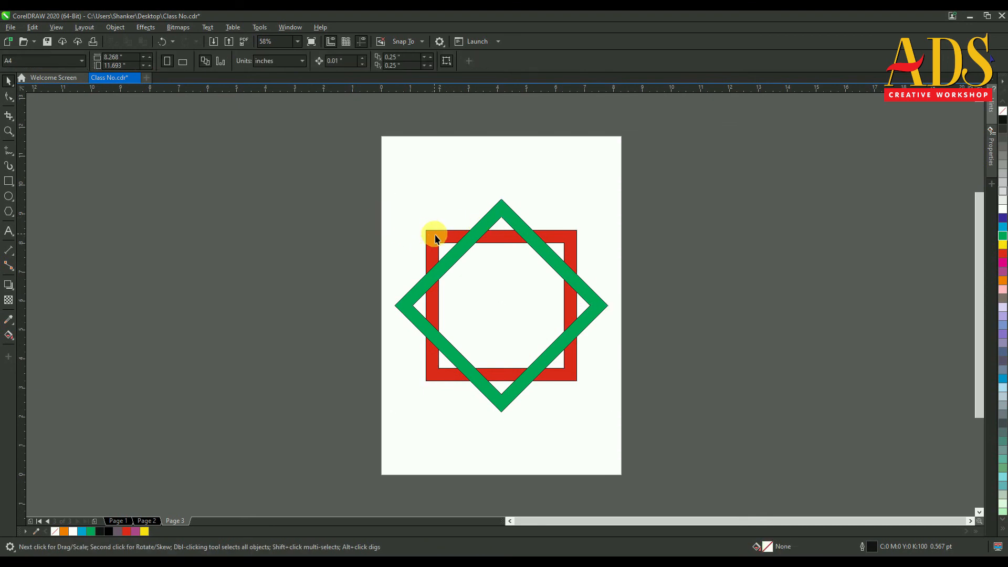
click(429, 234)
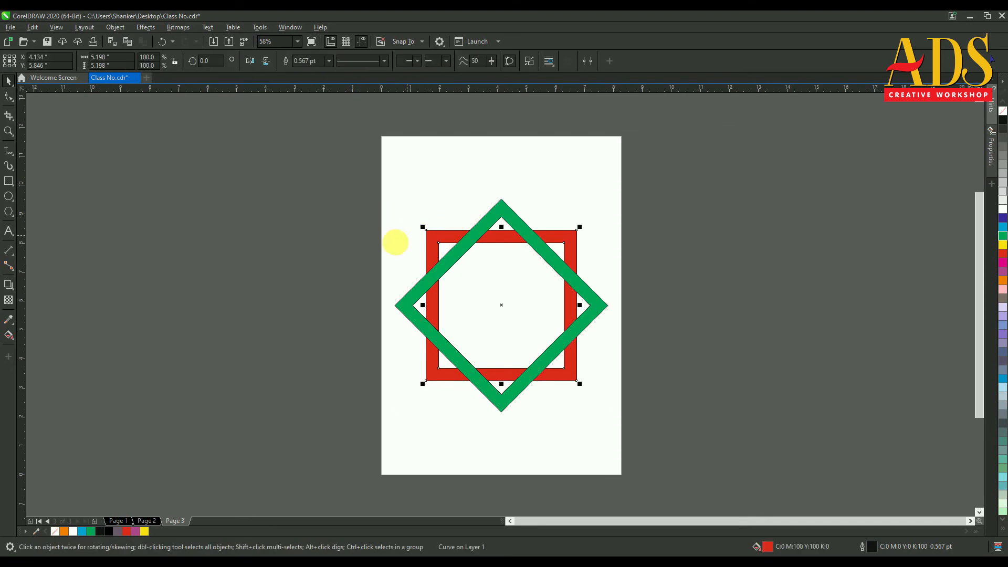
scroll(477, 251, up, 5)
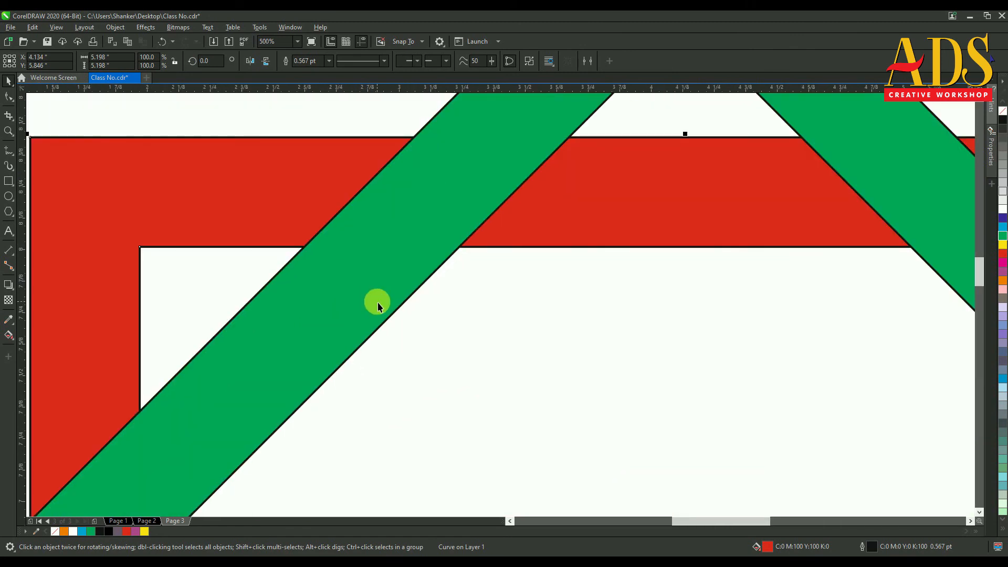
scroll(377, 301, down, 3)
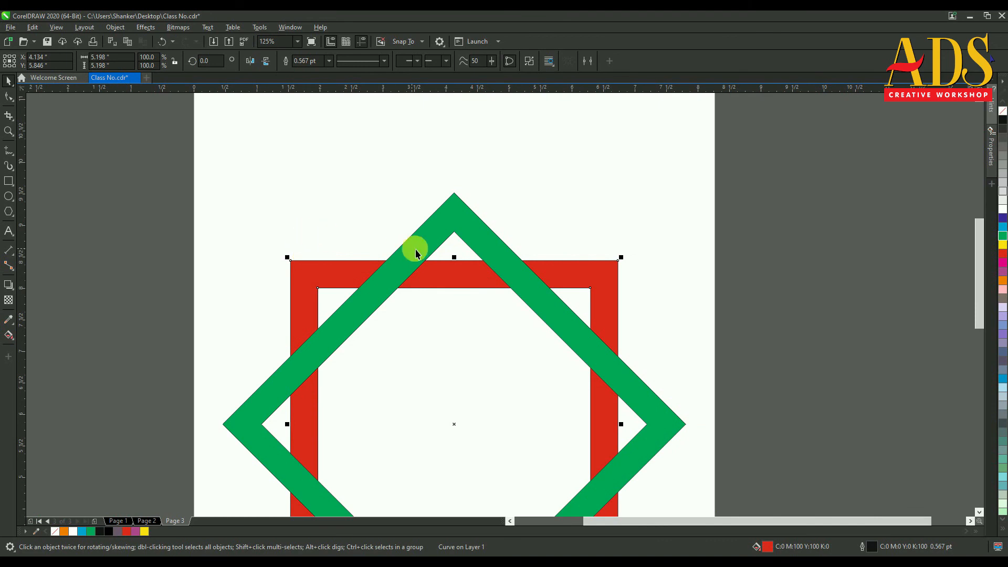
shift+click(445, 235)
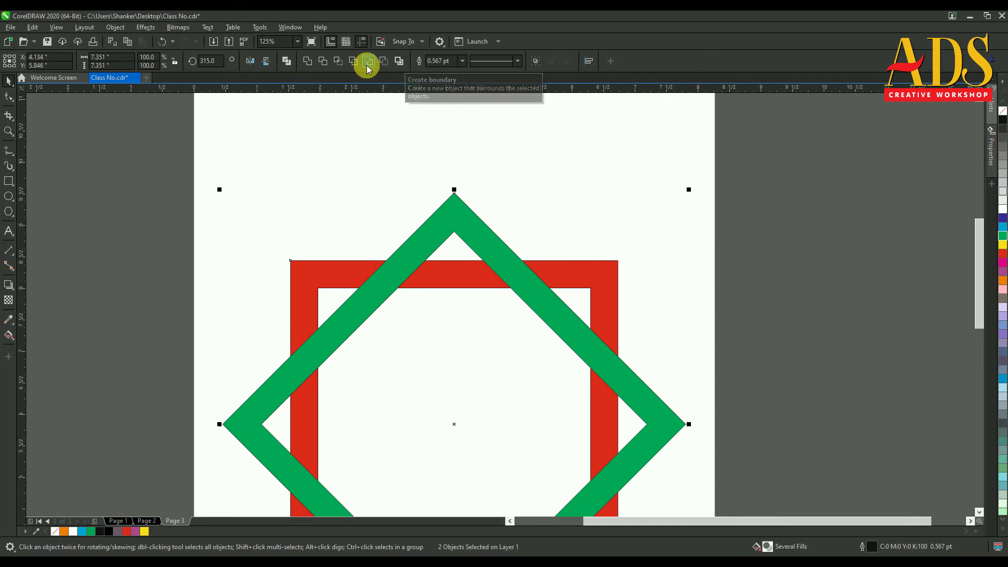
click(338, 62)
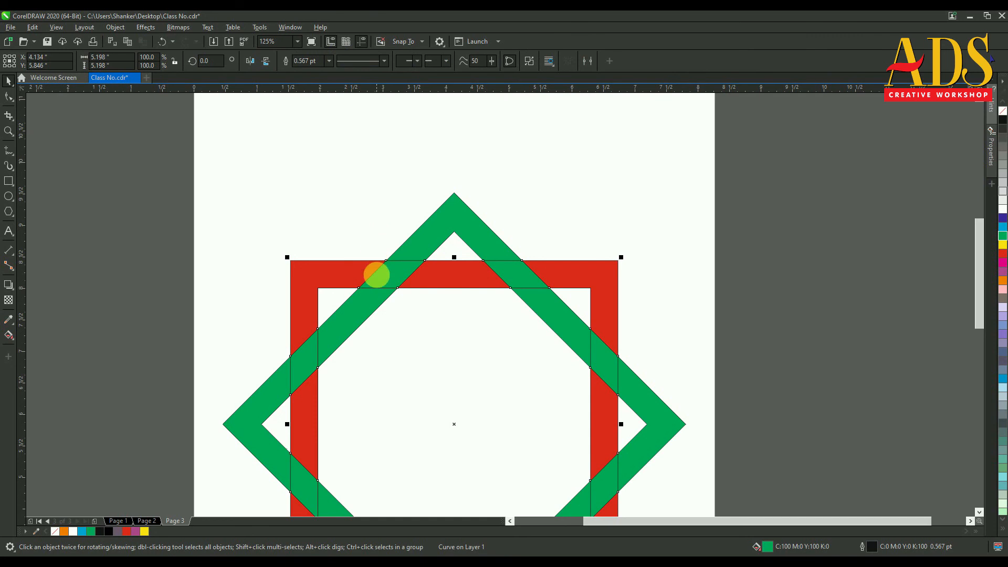
Step: Try moving the green intersection shapes away from the frames and undo the move
scroll(402, 284, up, 2)
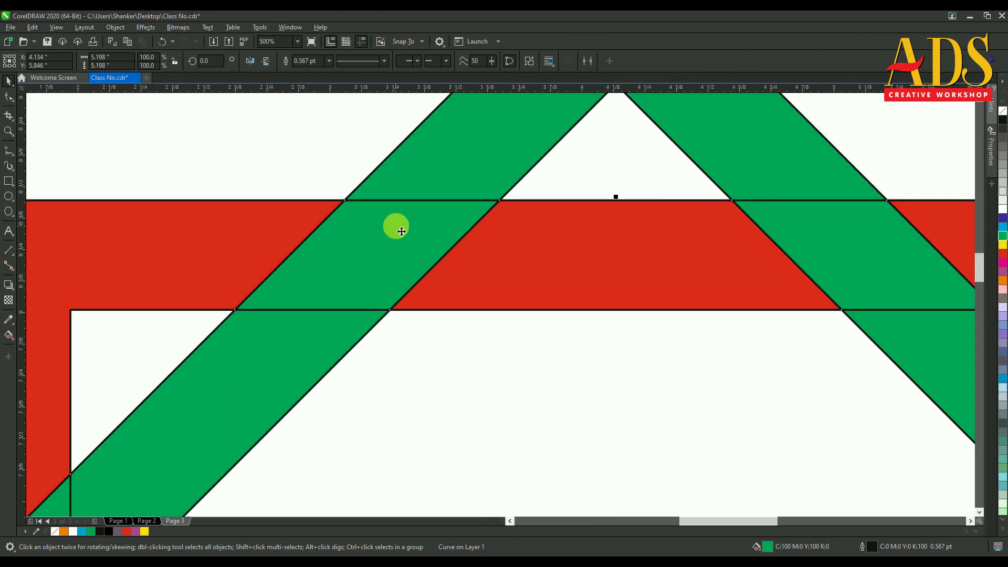
scroll(308, 153, down, 1)
click(308, 153)
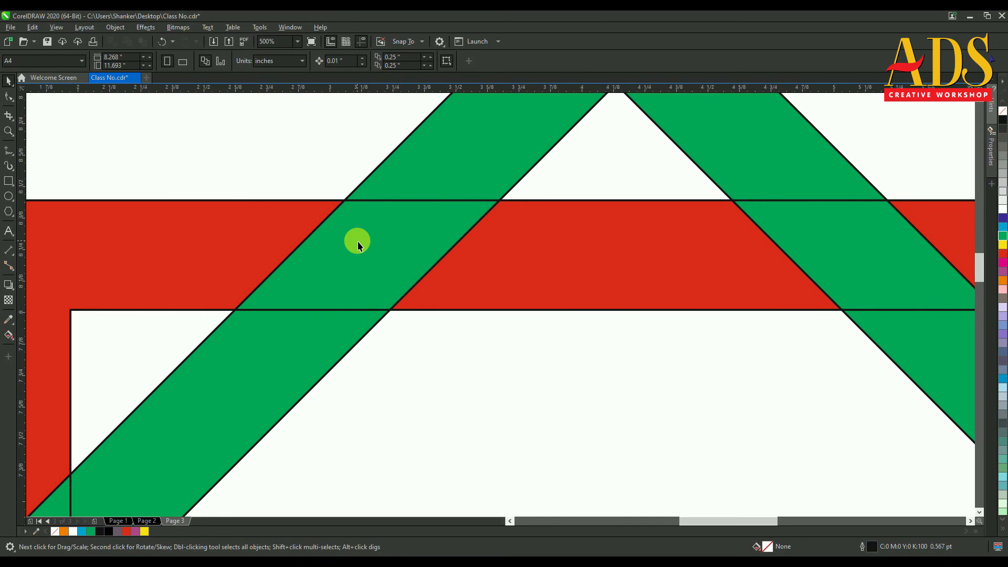
drag(361, 247, 270, 149)
scroll(448, 225, down, 4)
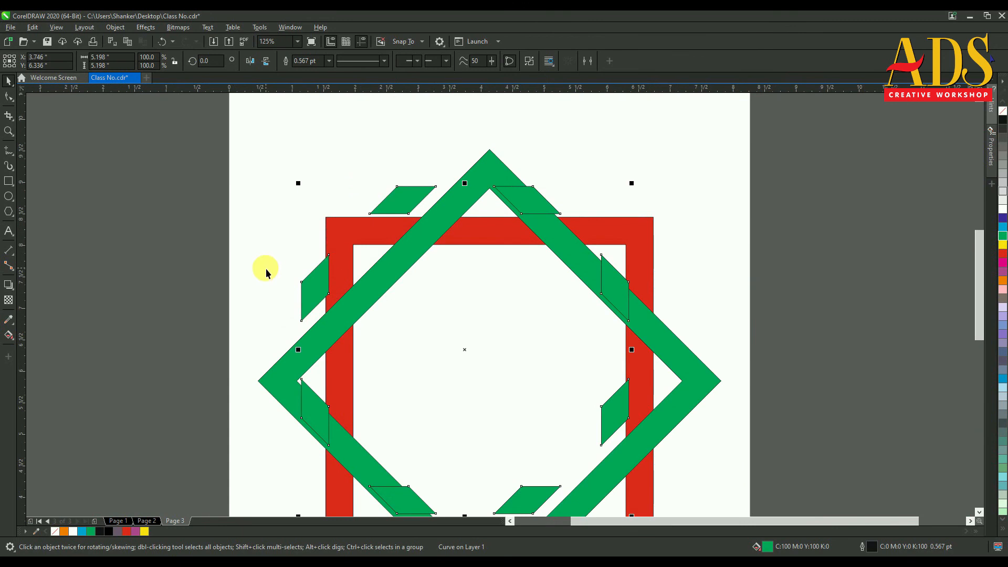
key(ctrl+z)
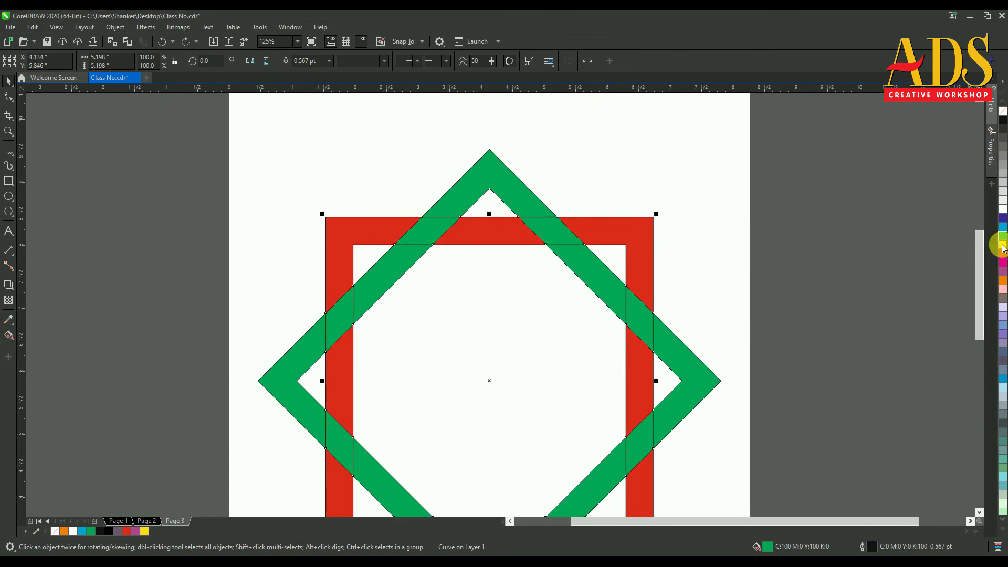
Step: Fill the intersection shapes yellow
click(1003, 245)
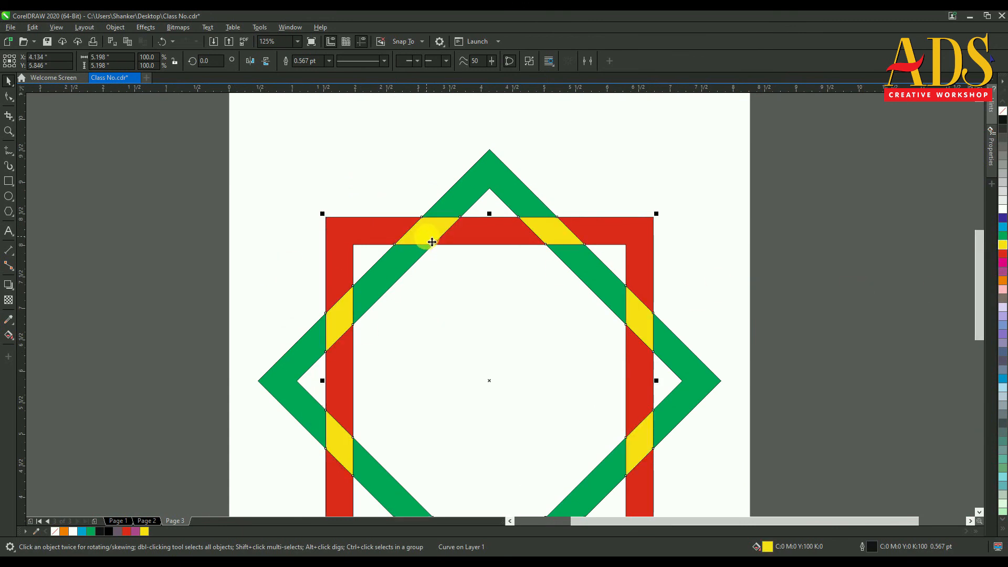
Step: Try moving the combined yellow intersection shapes away from the frames, undoing each move
drag(427, 236, 129, 182)
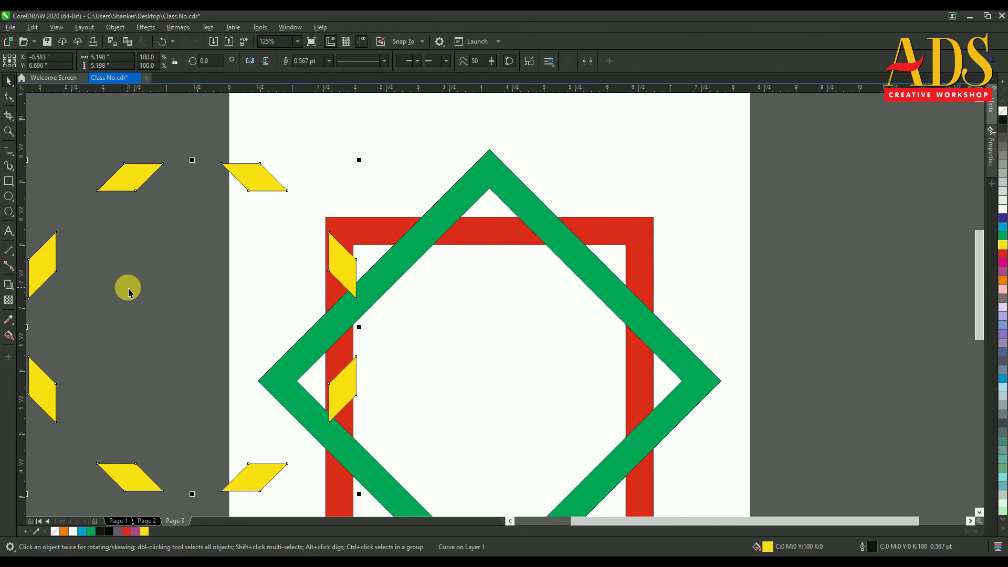
key(ctrl+z)
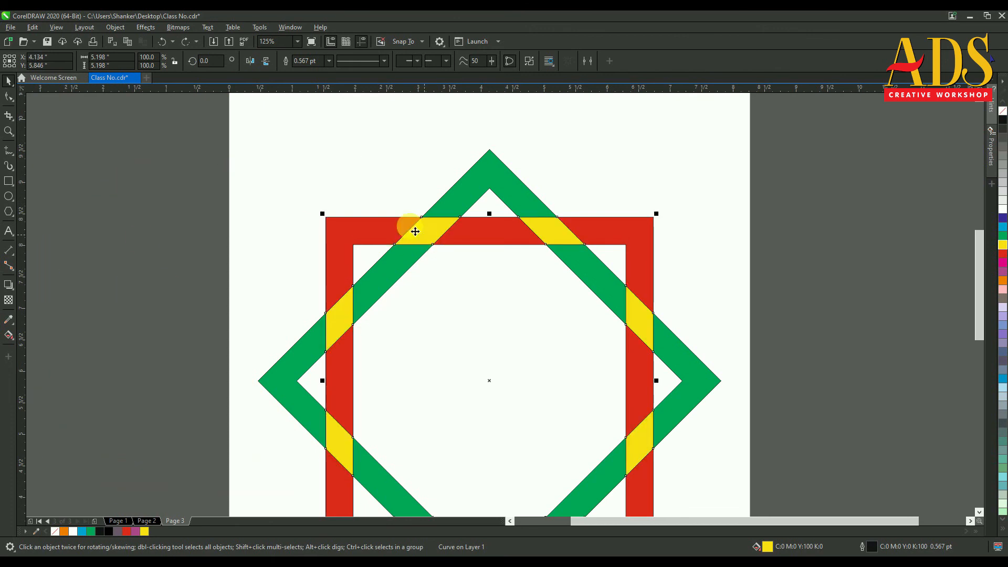
click(323, 180)
click(431, 232)
drag(431, 232, 689, 177)
key(ctrl+z)
Step: Break the combined yellow intersection curve apart into separate pieces and deselect them
right_click(427, 236)
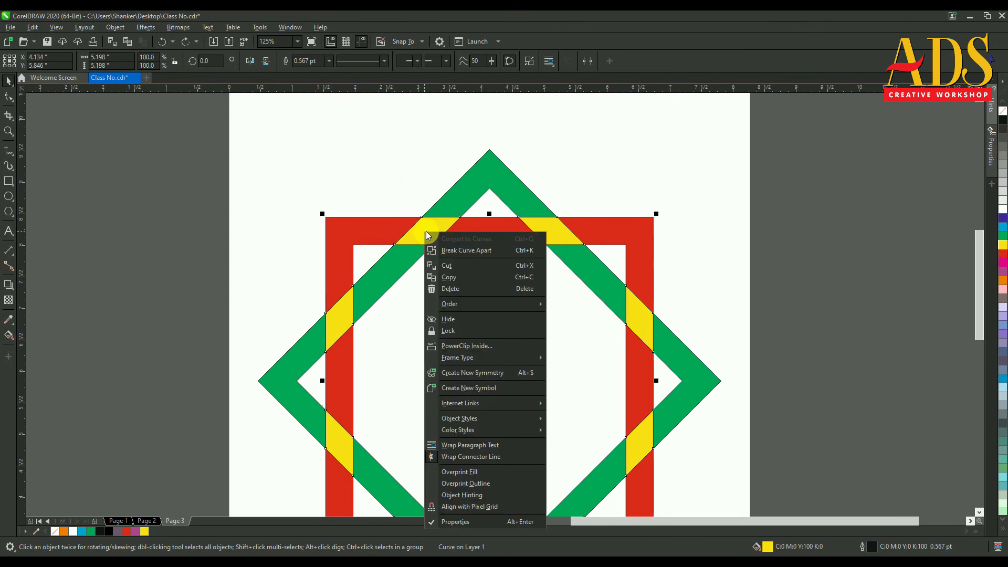
click(484, 251)
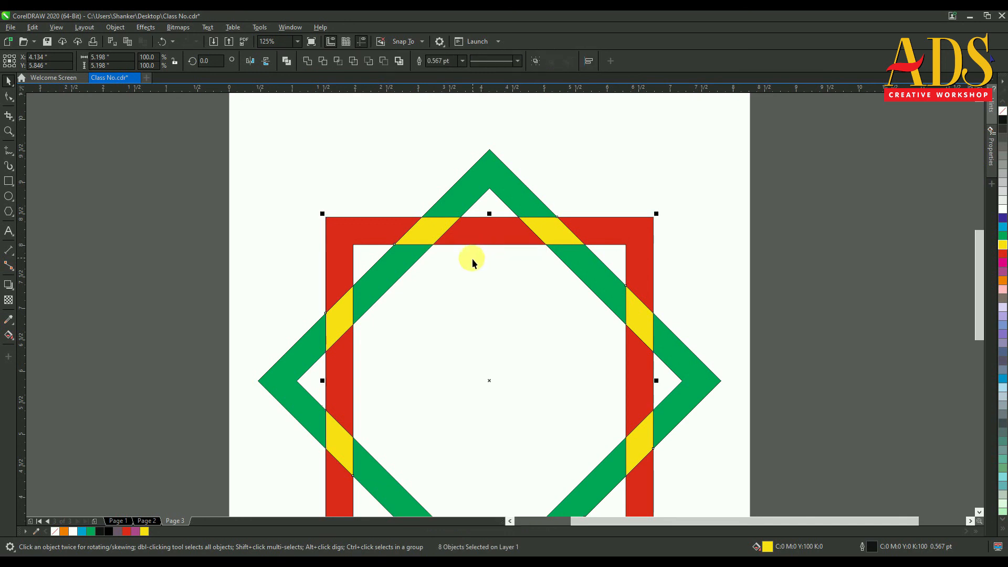
click(395, 198)
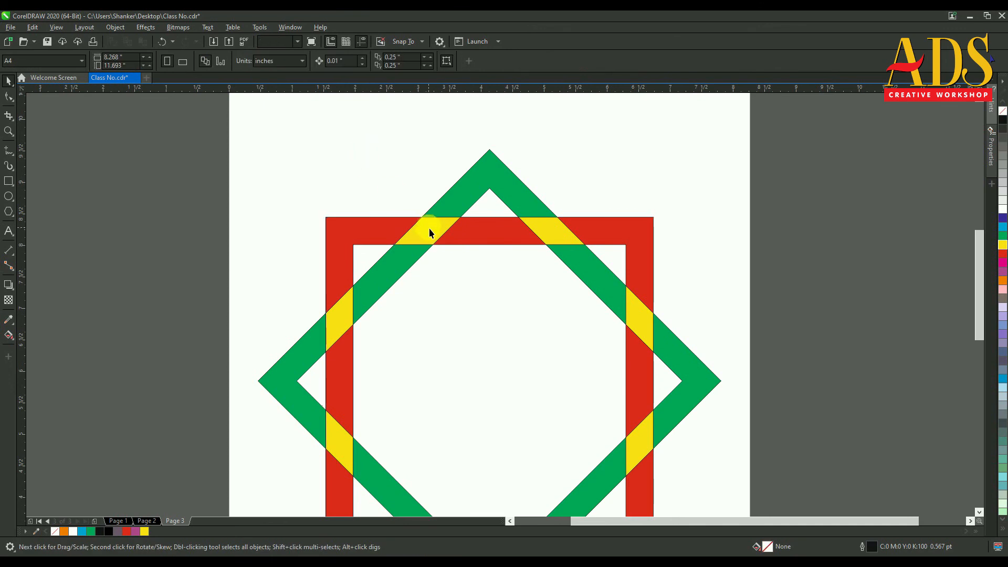
Step: Try moving the two yellow pieces on the red frame's top side individually, undoing each move
drag(433, 235, 333, 176)
key(ctrl+z)
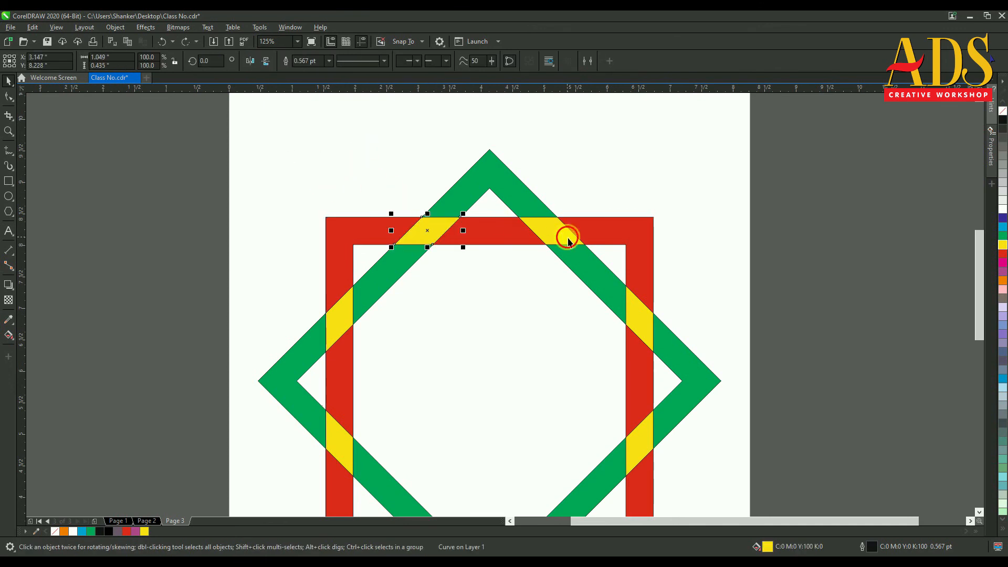
drag(569, 239, 636, 215)
key(ctrl+z)
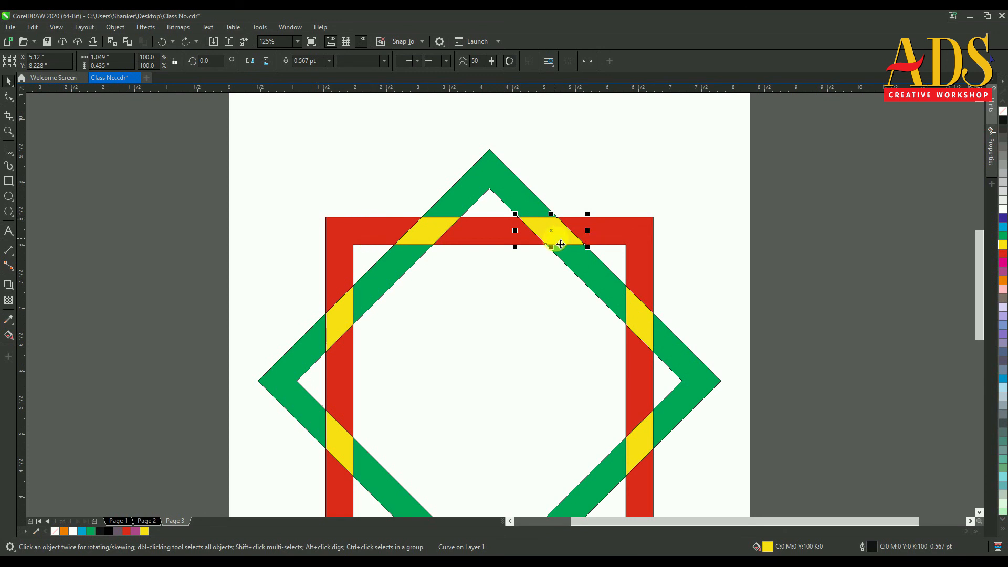
Step: Delete every second yellow piece around the frames: top side left, right side upper, bottom side right and left side lower
click(427, 237)
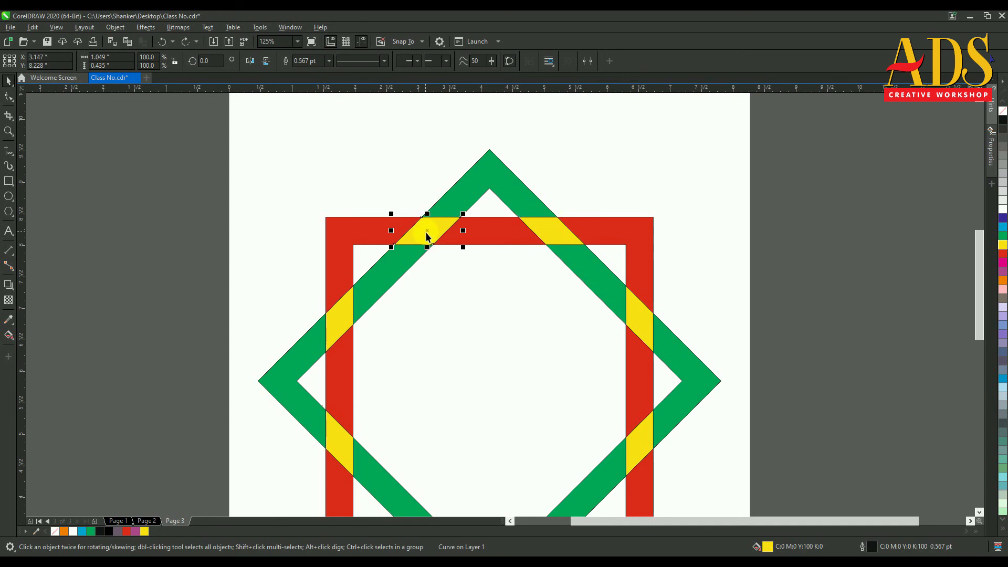
key(Delete)
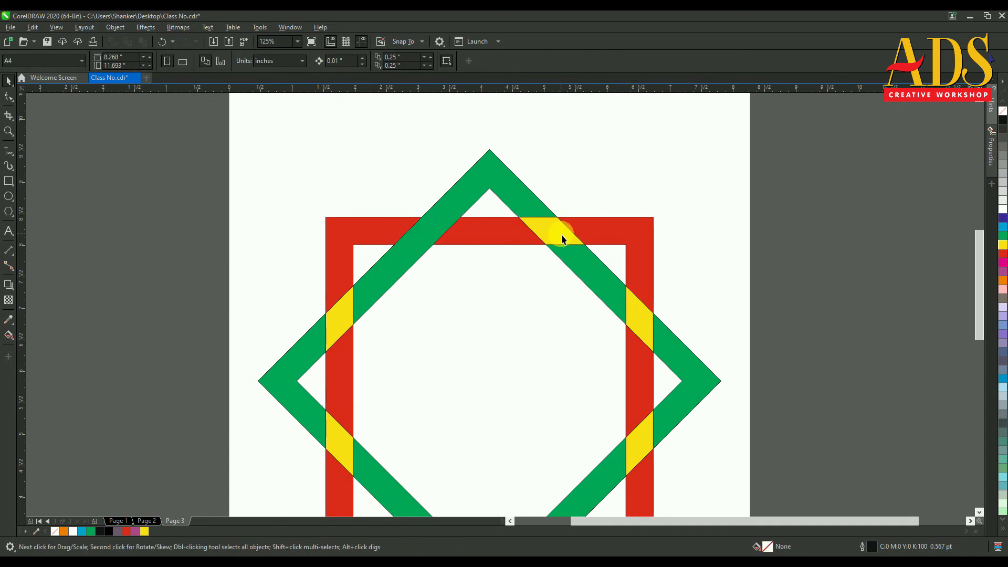
click(640, 321)
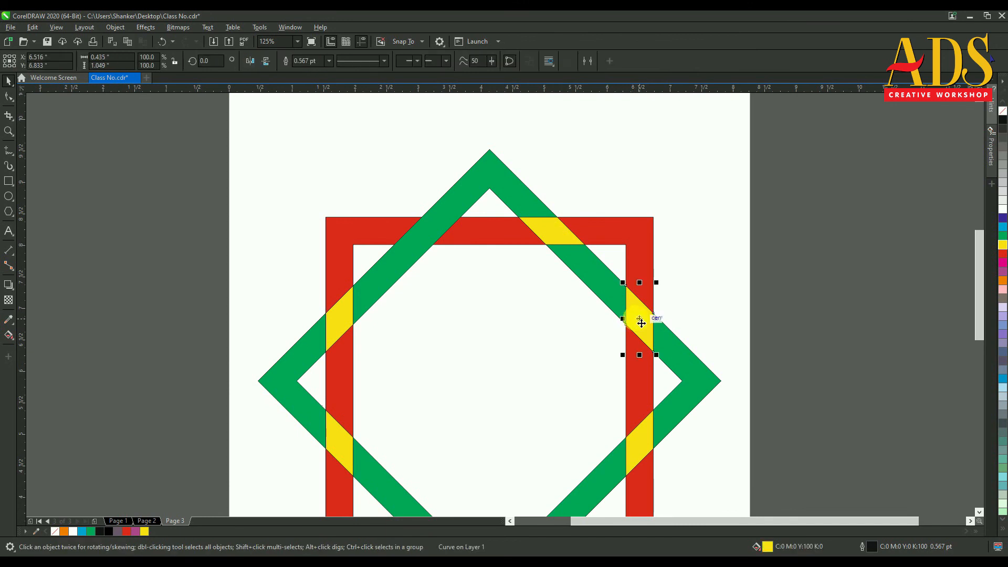
key(Delete)
scroll(682, 252, down, 2)
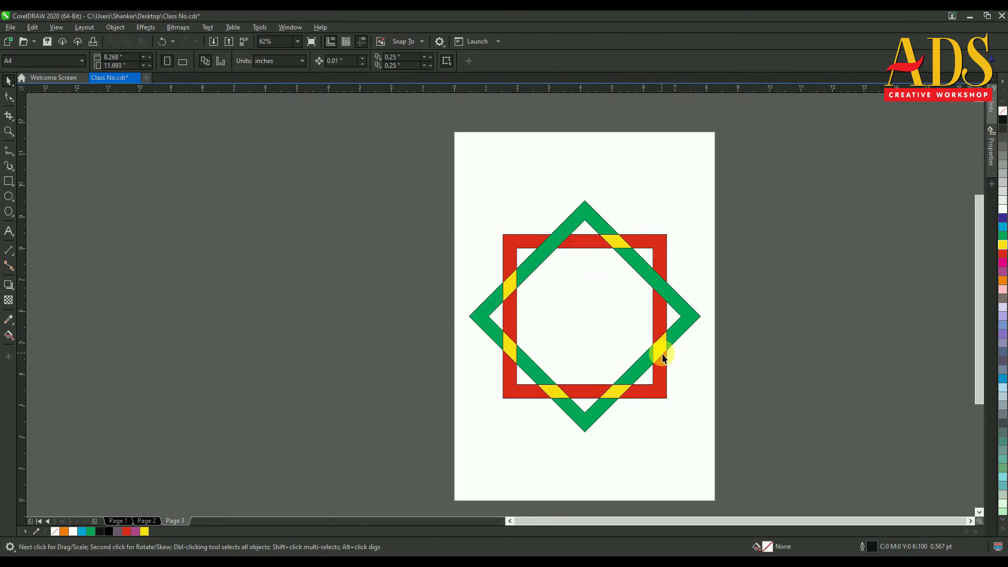
click(616, 393)
key(Delete)
click(506, 351)
key(Delete)
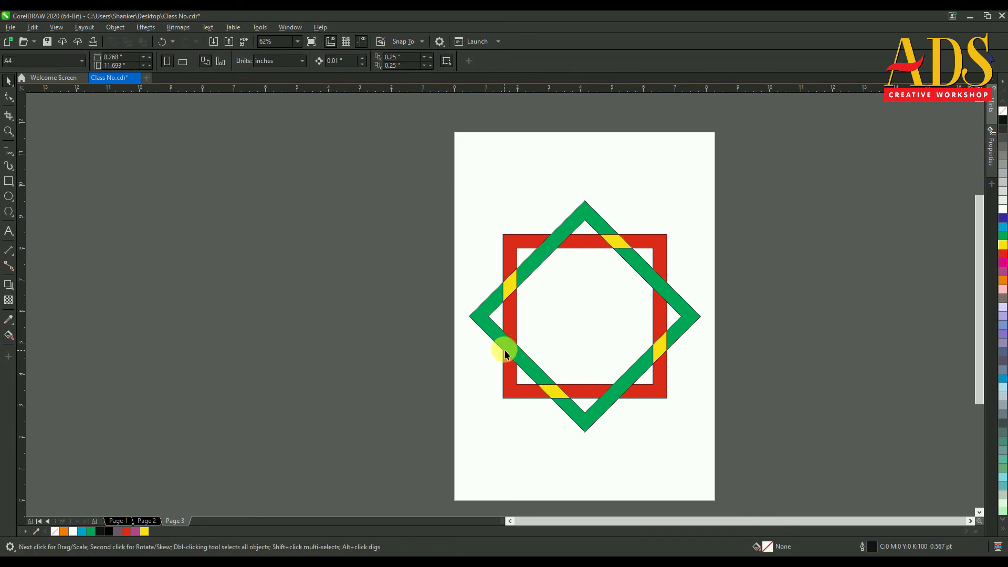
Step: Stretch the yellow piece on the red frame's top side horizontally about its centre to 125% width
scroll(610, 377, up, 2)
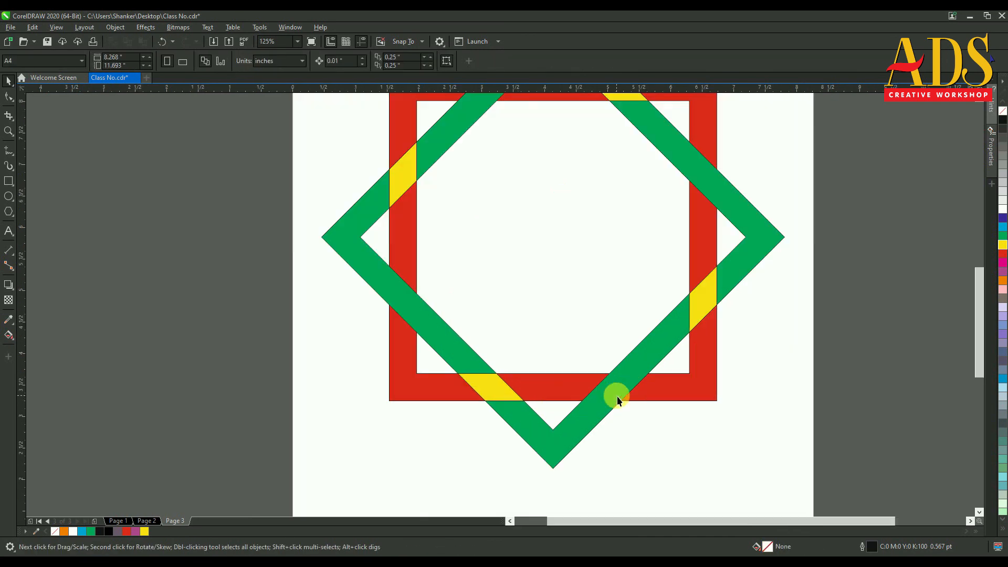
scroll(480, 376, down, 2)
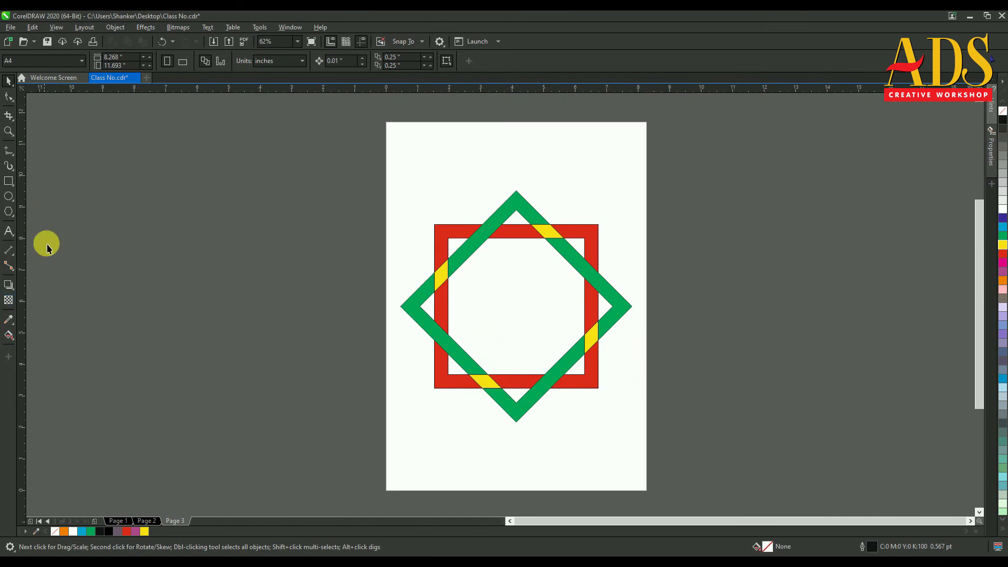
key(F2)
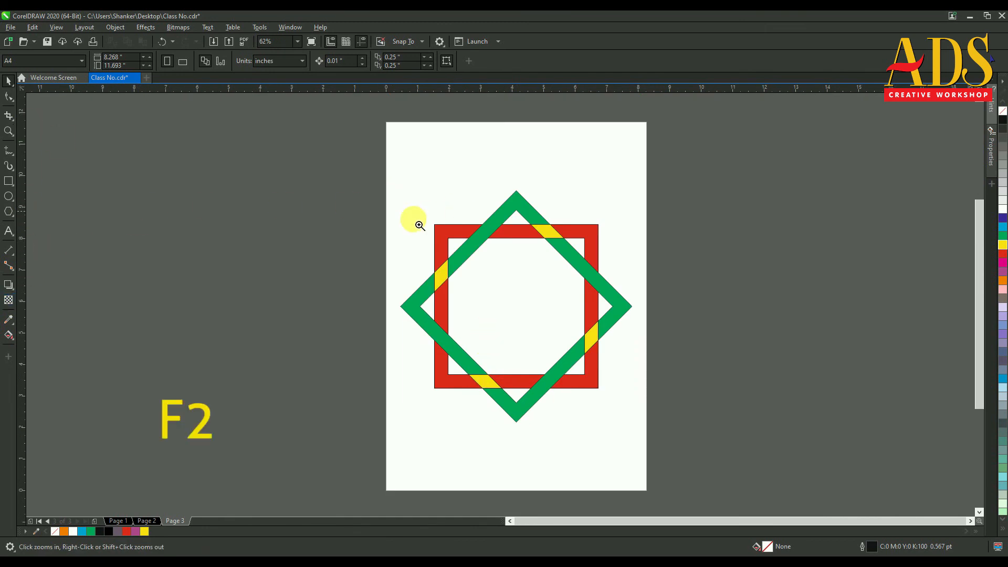
drag(403, 198, 639, 419)
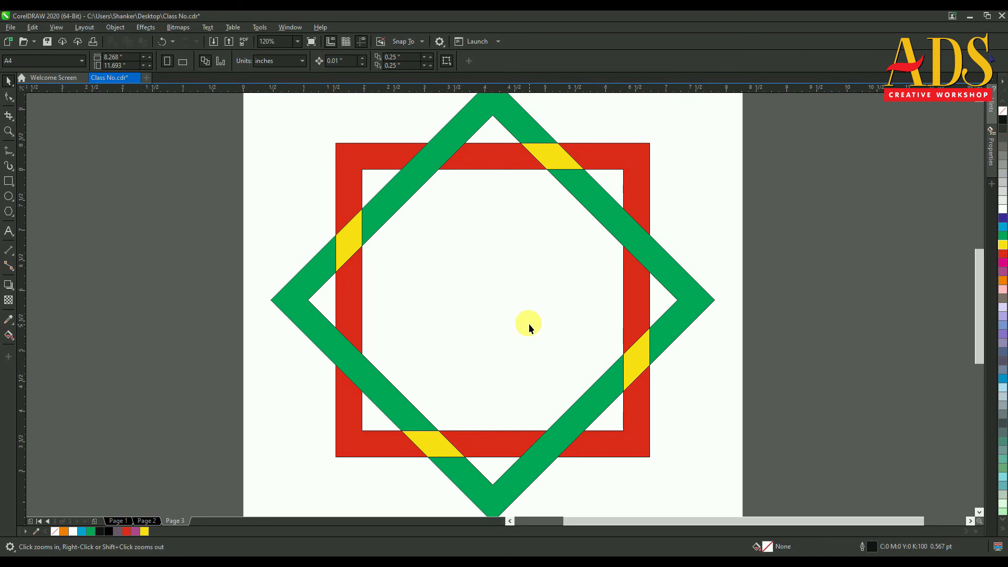
click(557, 162)
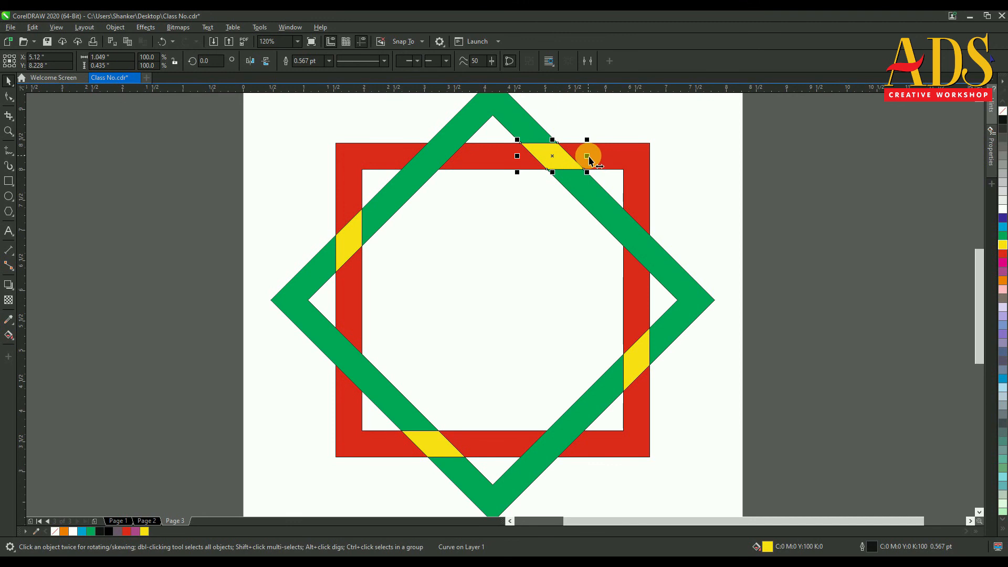
drag(588, 158, 599, 158)
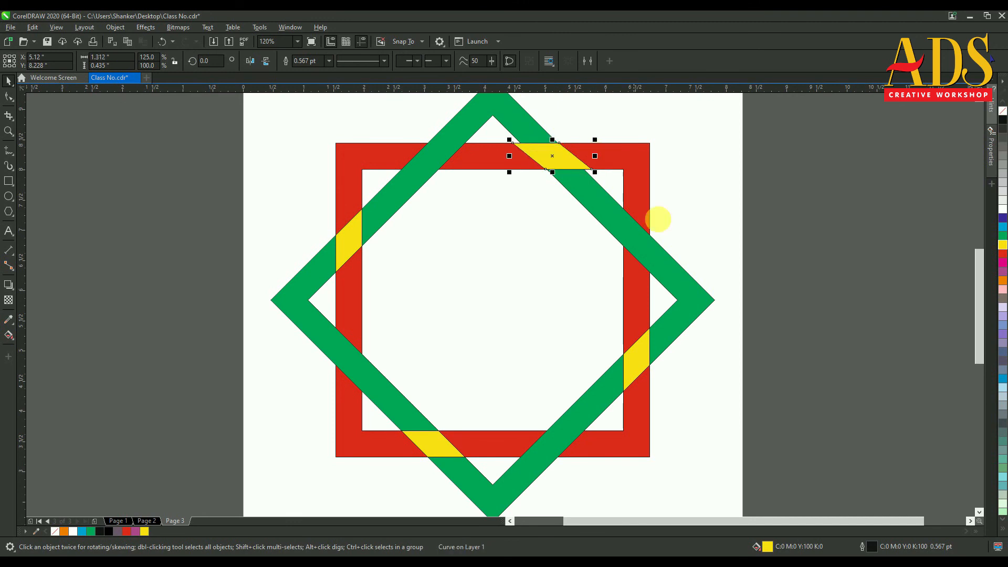
Step: Stretch the other three yellow pieces along the red frame's sides about their centres, the bottom one to about 125% and the left one to 131.5%
click(640, 365)
drag(636, 325, 639, 314)
click(434, 443)
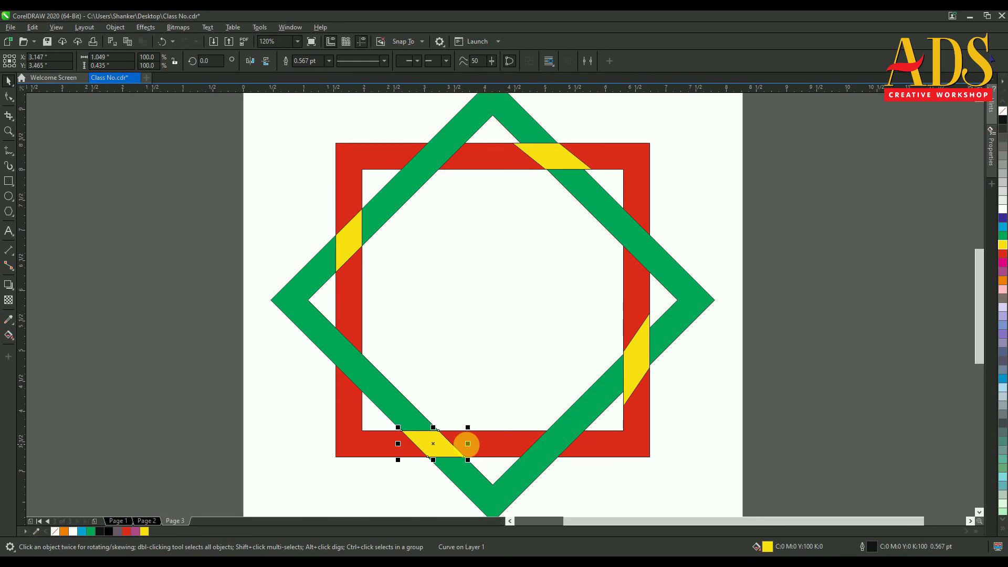
drag(468, 444, 478, 441)
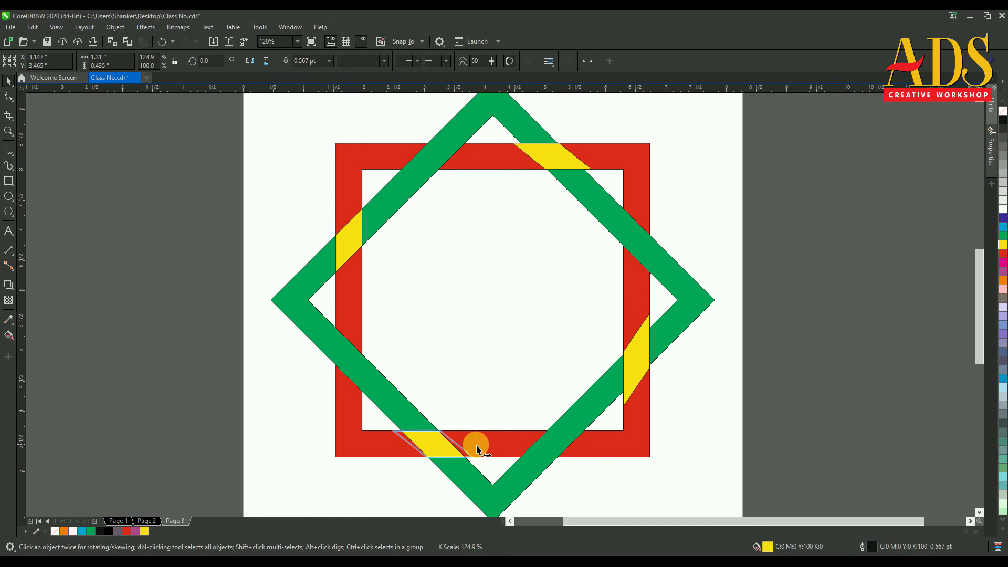
click(351, 256)
drag(349, 275, 348, 286)
click(282, 225)
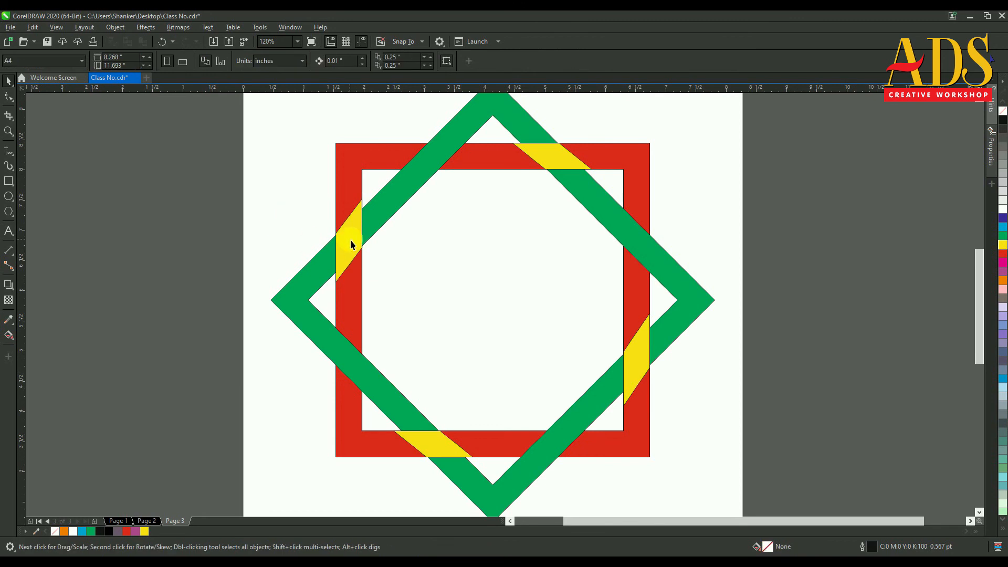
Step: Trim the green frame with the yellow piece on the red frame's left side, and again with the one on its top side
click(355, 244)
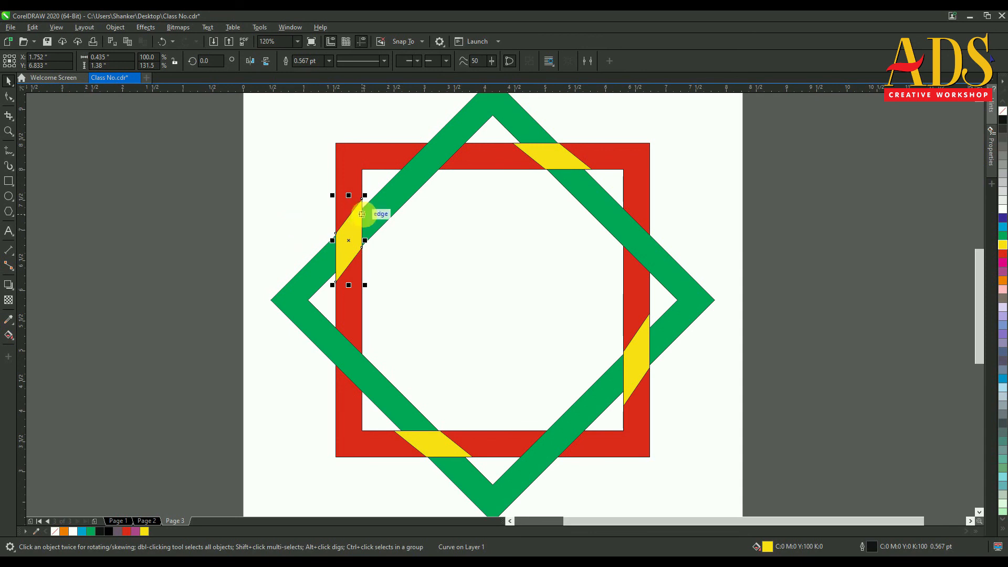
shift+click(401, 201)
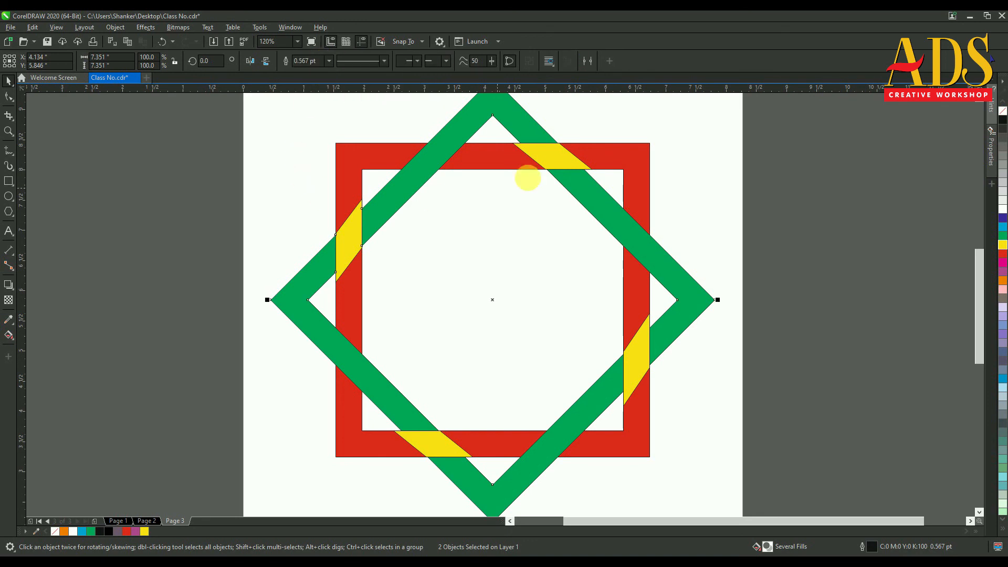
click(547, 157)
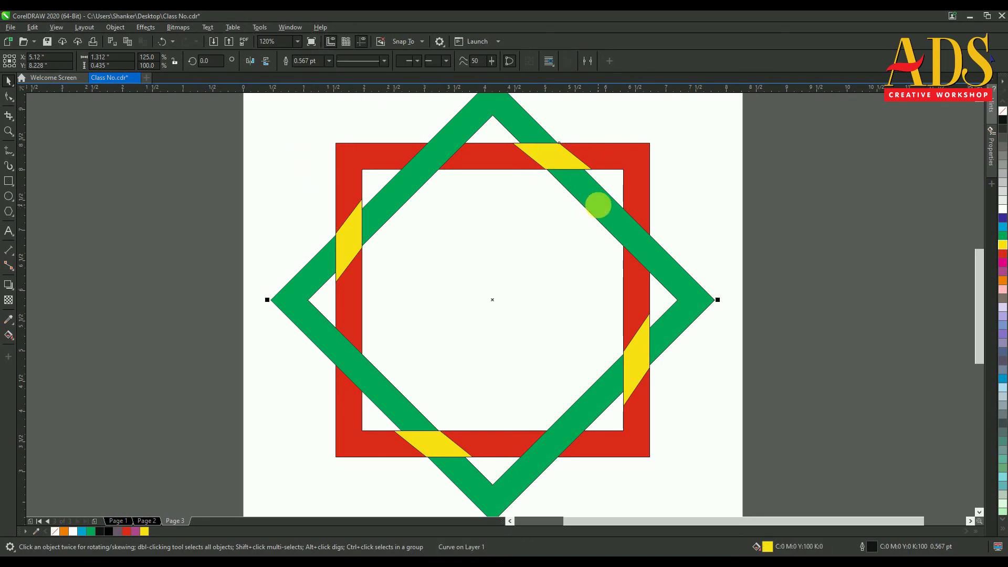
shift+click(599, 205)
click(325, 64)
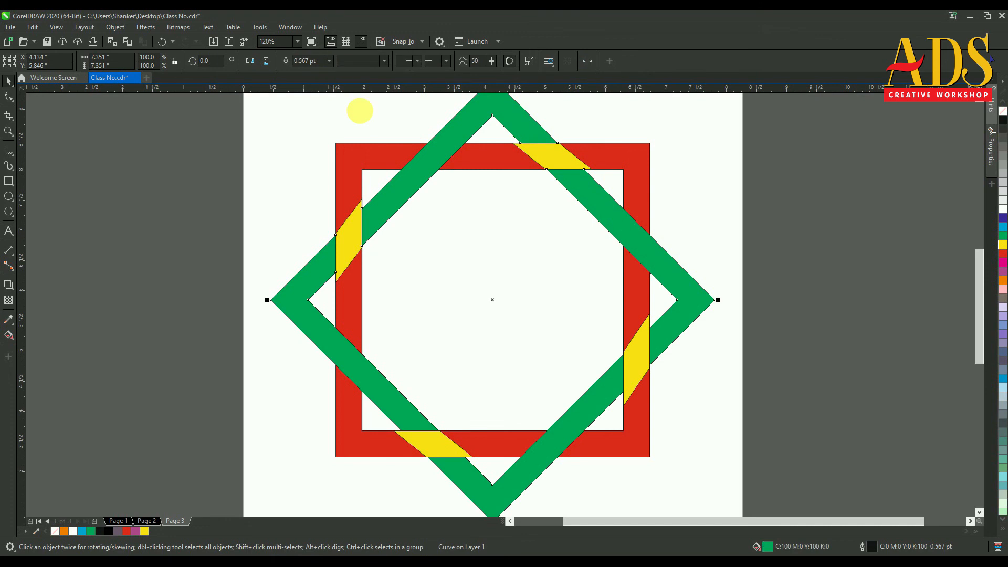
Step: Trim the green frame with the yellow piece on the red frame's right side, and again with the one on its bottom side
click(644, 380)
shift+click(590, 410)
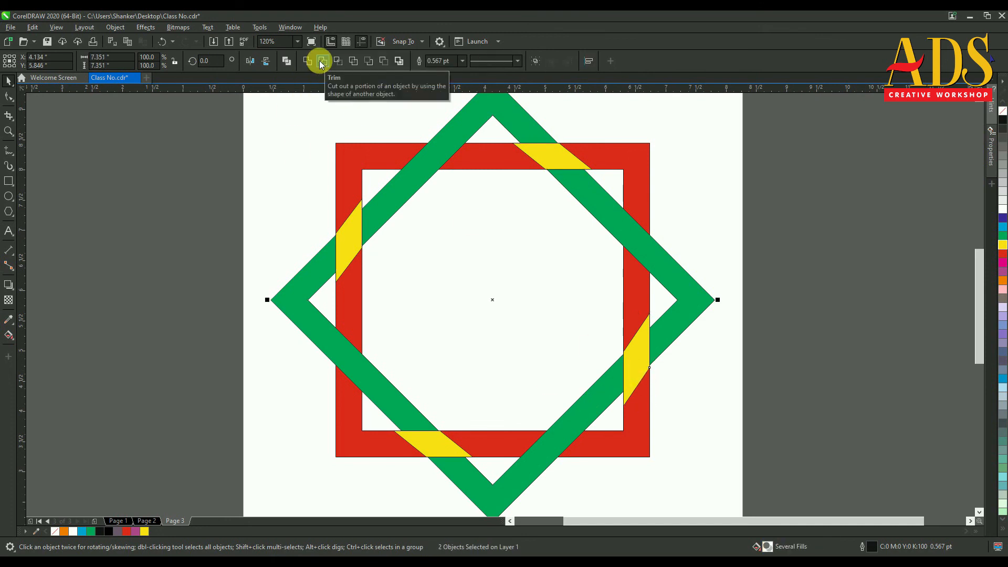
click(322, 63)
click(433, 444)
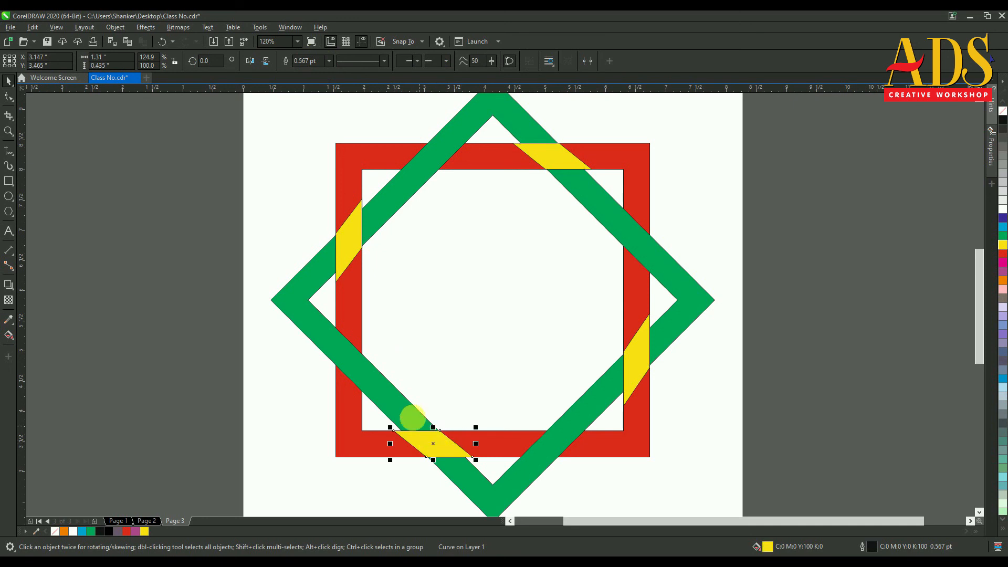
shift+click(388, 398)
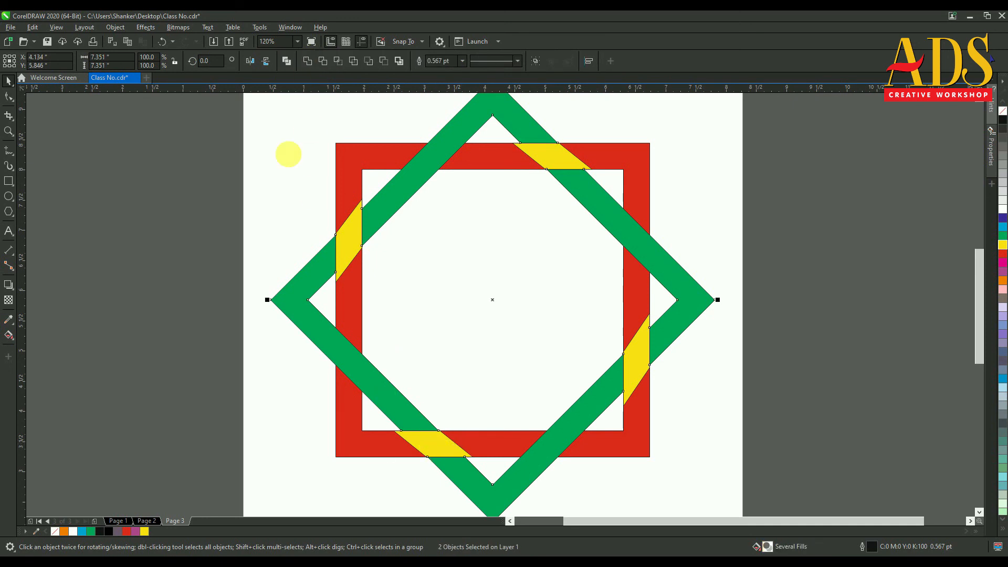
click(274, 227)
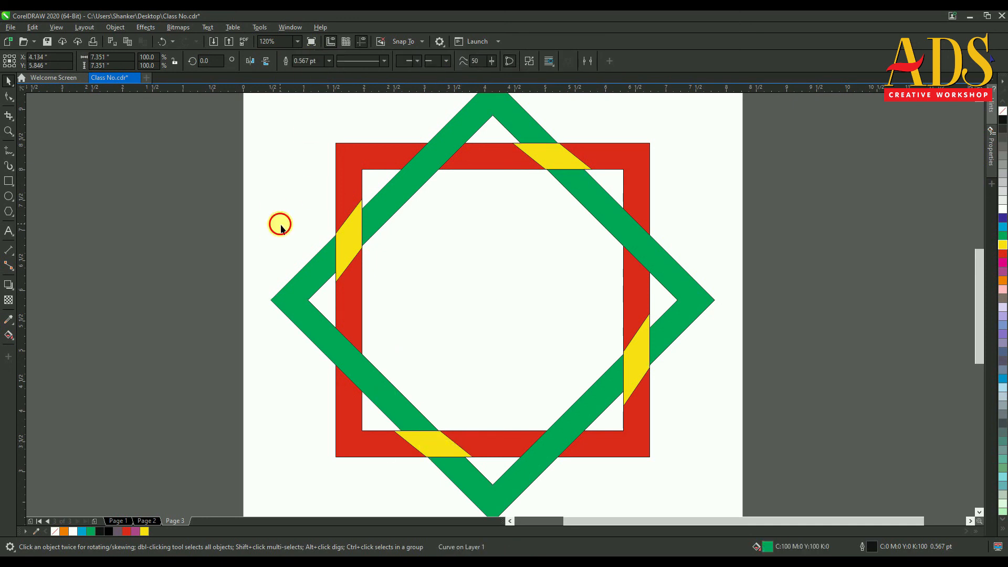
Step: Delete the four yellow cutting pieces on the red frame's left, top, right and bottom sides
click(355, 254)
key(Delete)
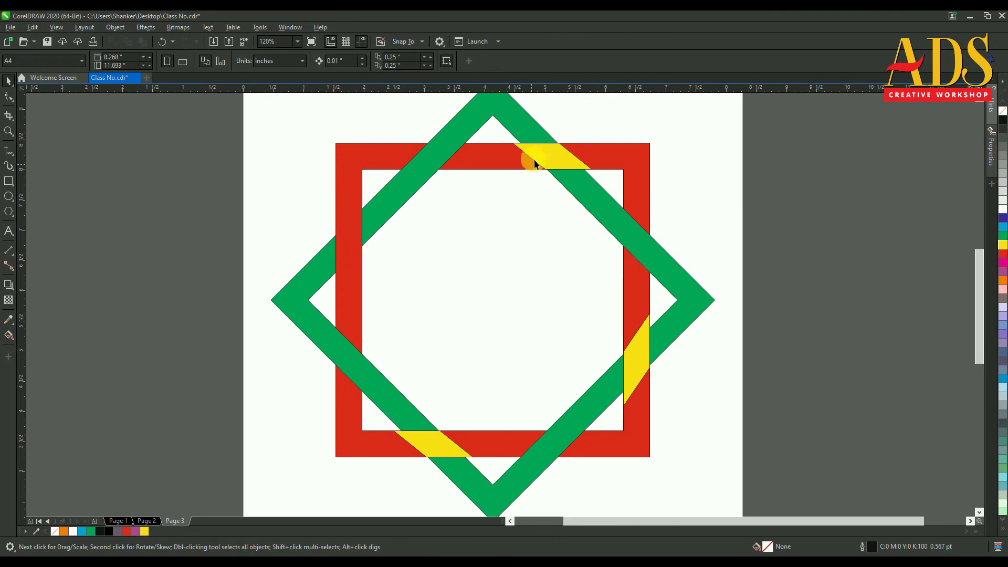
click(531, 154)
key(Delete)
click(634, 355)
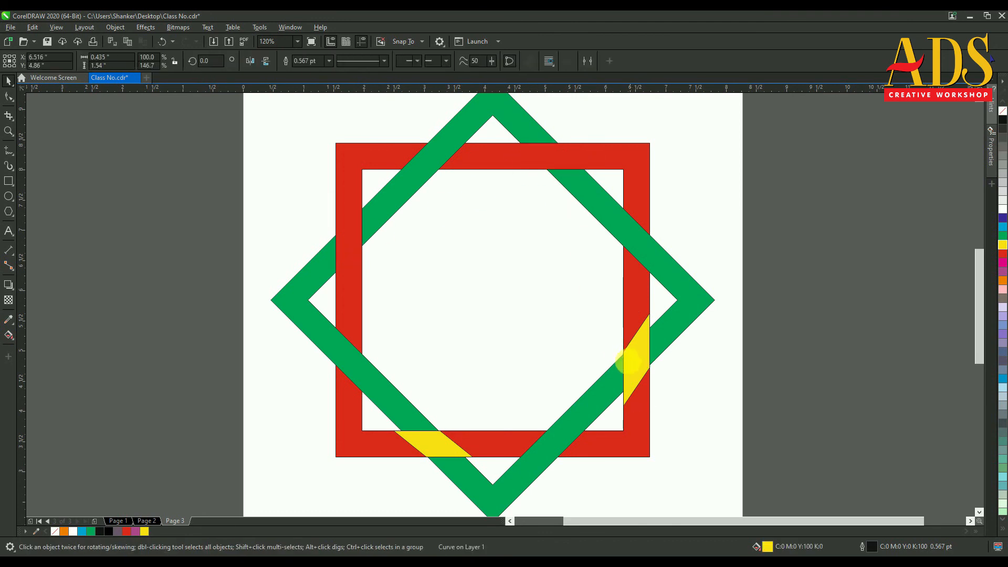
key(Delete)
click(428, 455)
key(Delete)
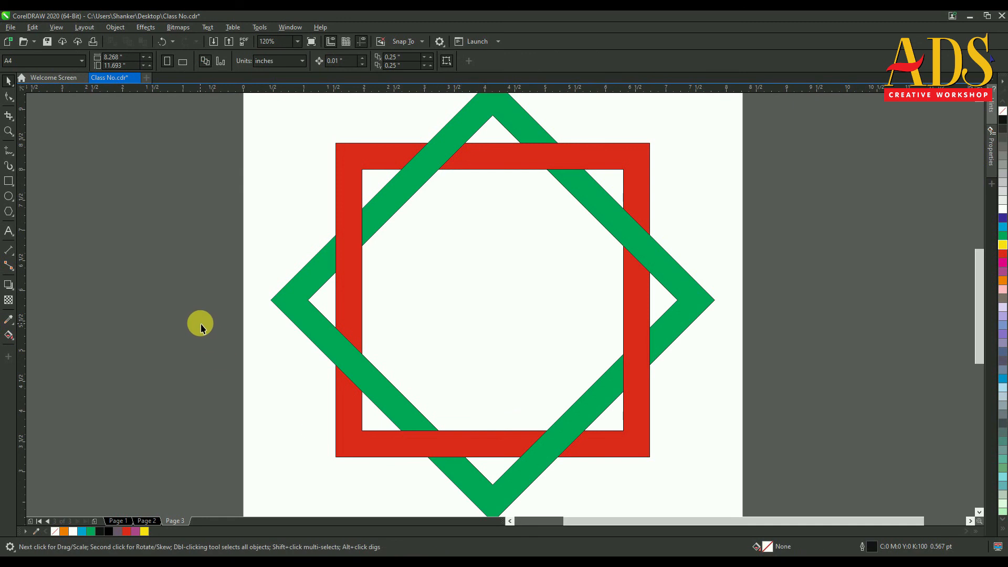